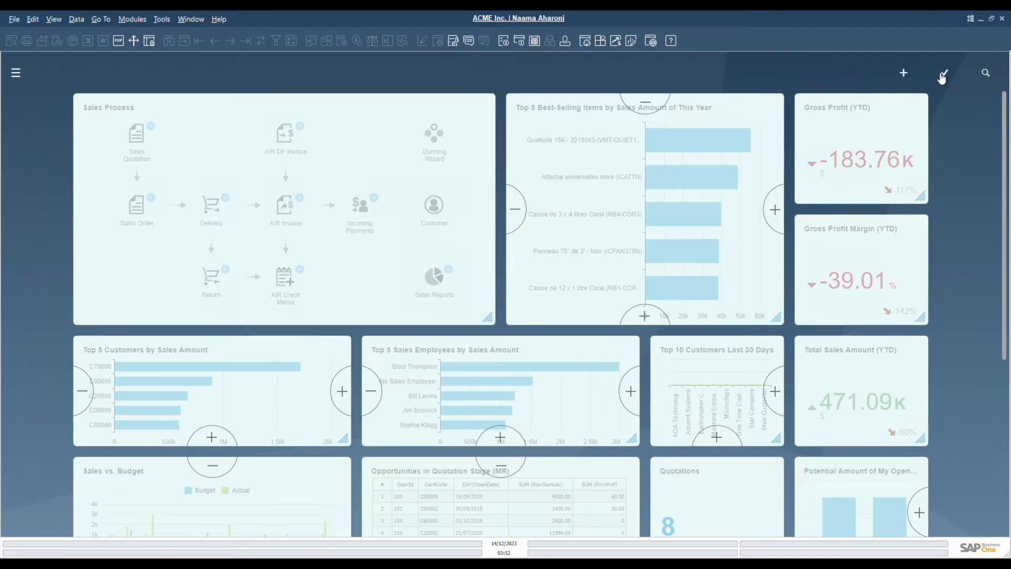
# - Search the dashboard's widget gallery for "order" and look through the matching widgets
pyautogui.click(903, 73)
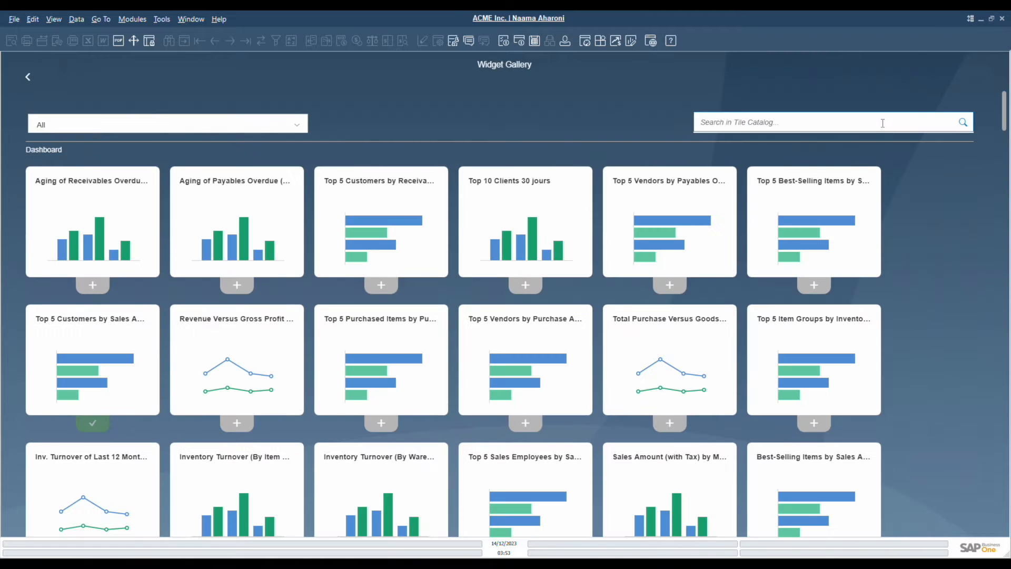
pyautogui.write('order')
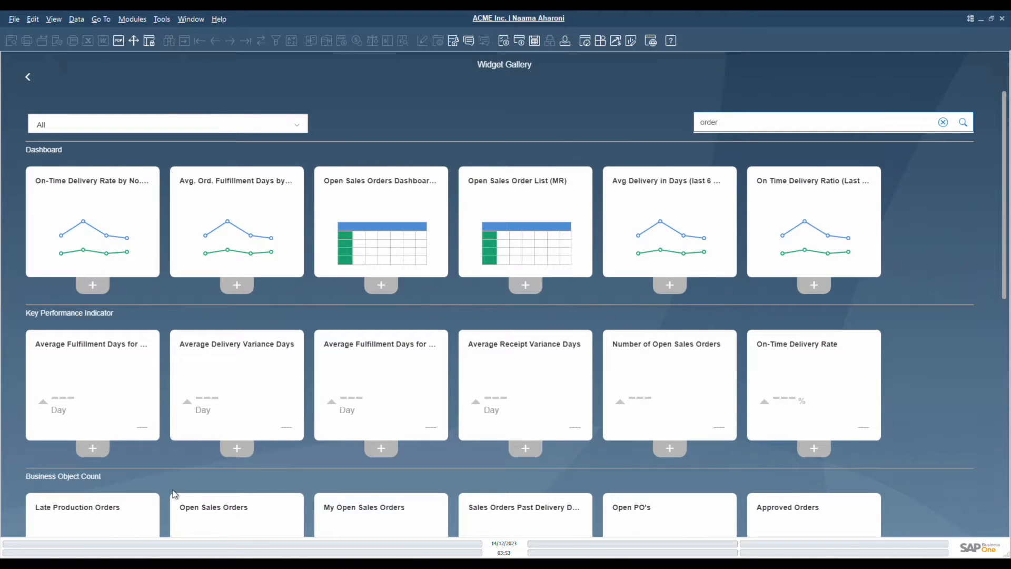
pyautogui.scroll(-2, 174, 492)
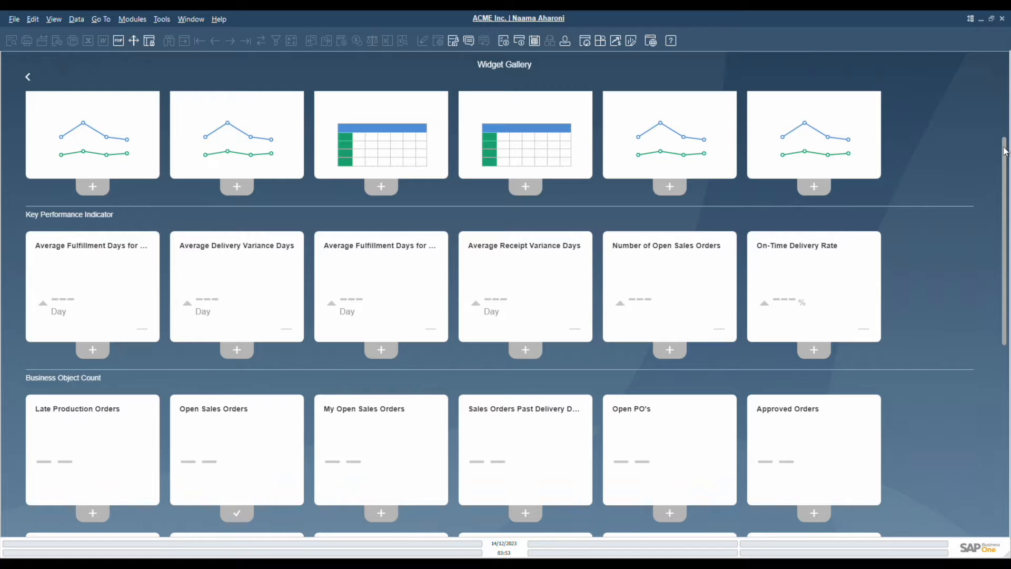
pyautogui.scroll(2, 233, 509)
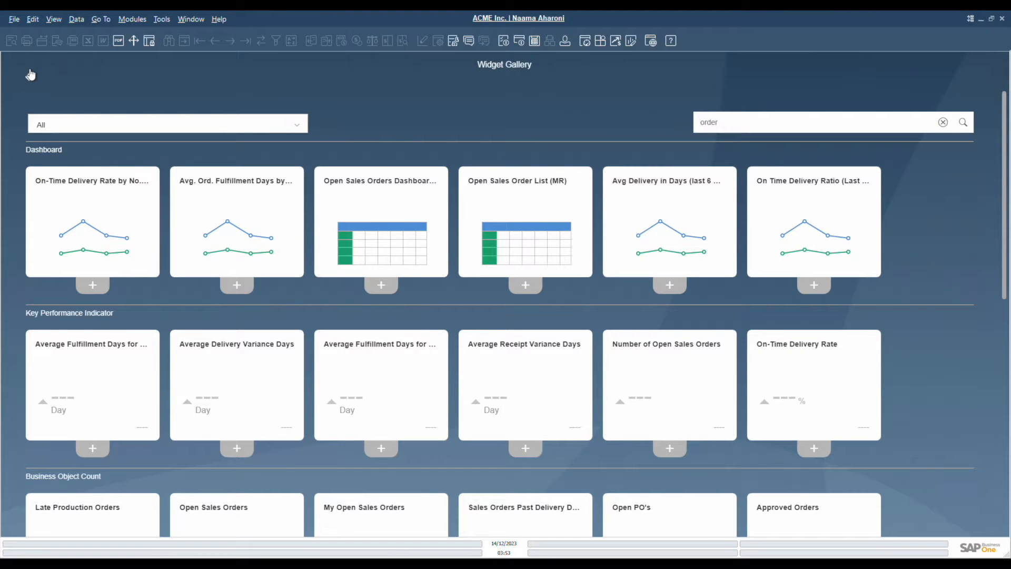
pyautogui.click(943, 122)
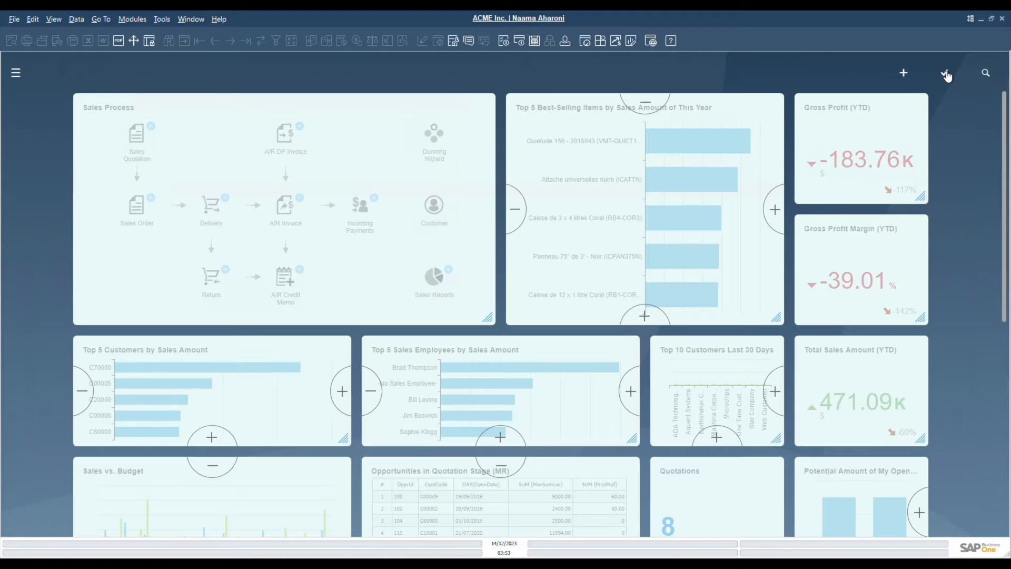
# - Finish editing the dashboard and look through its widgets down to Open Sales Orders
pyautogui.click(945, 74)
pyautogui.click(941, 120)
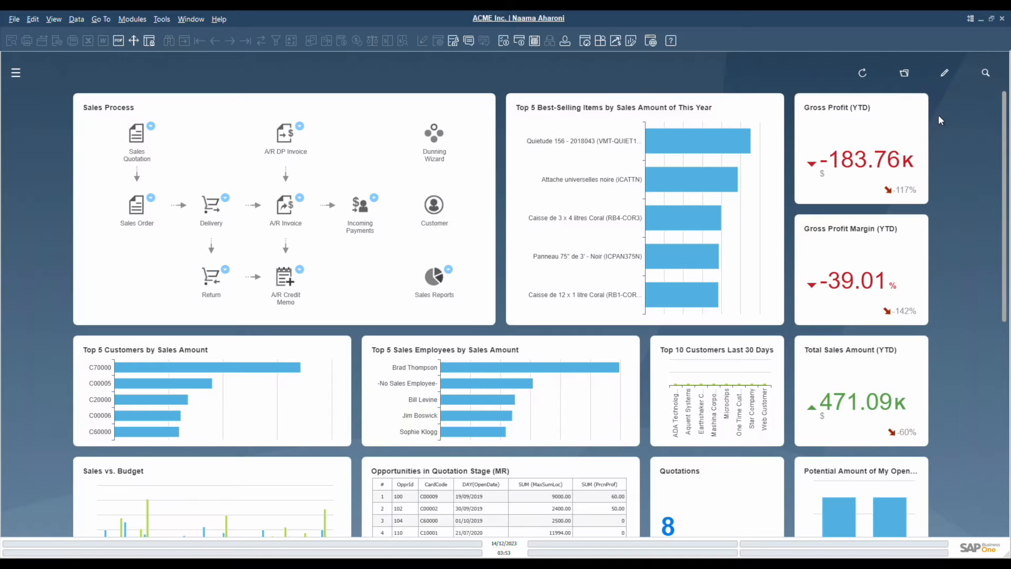
pyautogui.scroll(-10, 555, 359)
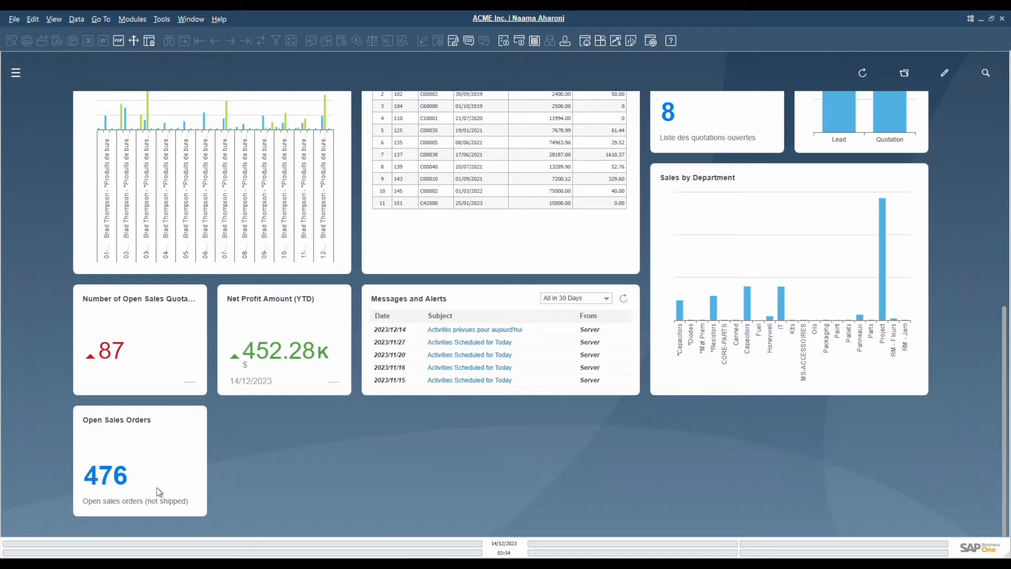
pyautogui.scroll(10, 159, 491)
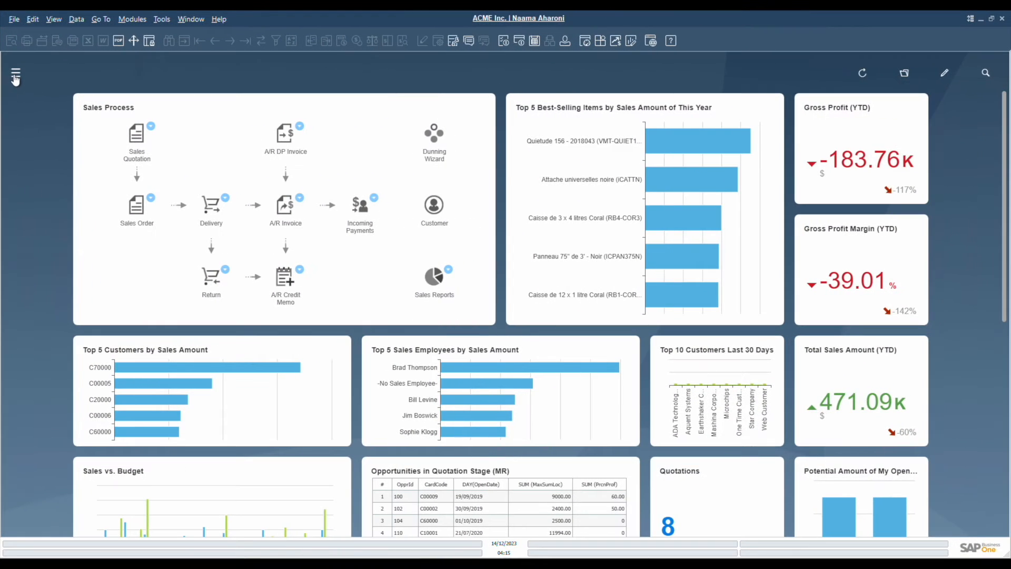
# - Start a new sales blanket agreement for the customer Montreal Home Supply
pyautogui.click(15, 76)
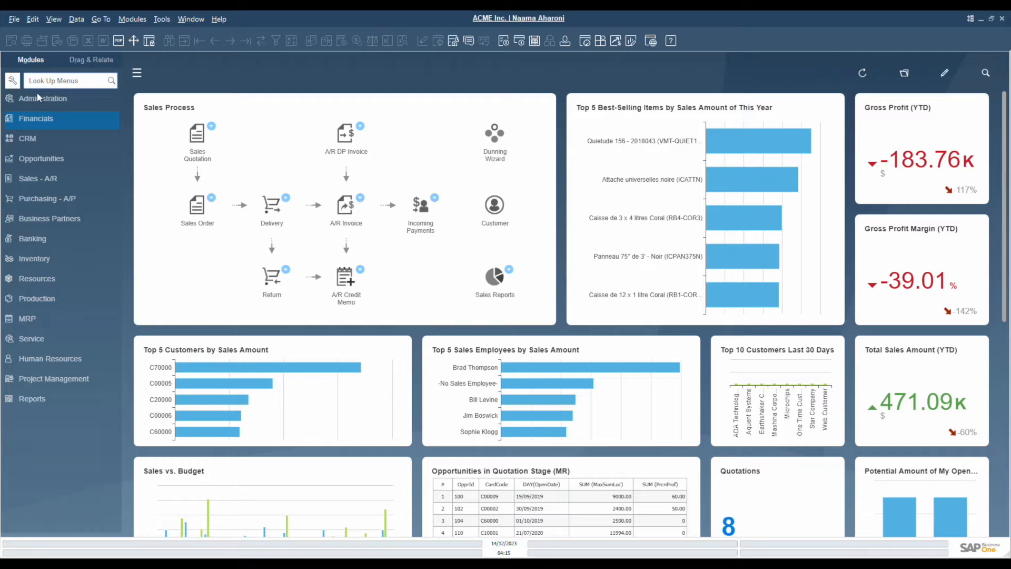
pyautogui.click(38, 179)
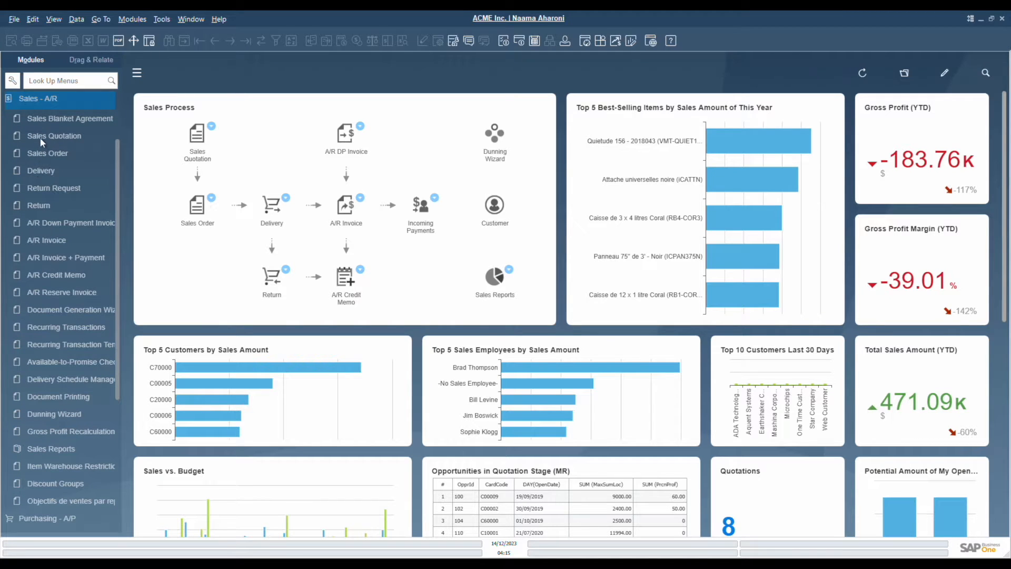
pyautogui.click(42, 119)
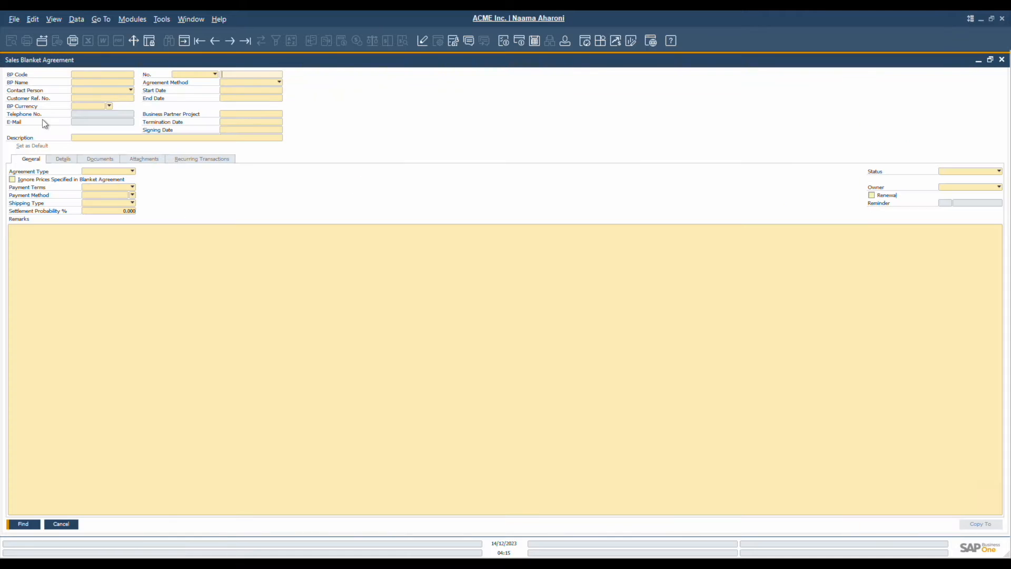
pyautogui.hotkey('ctrl', 'a')
pyautogui.press('Tab')
pyautogui.doubleClick(239, 362)
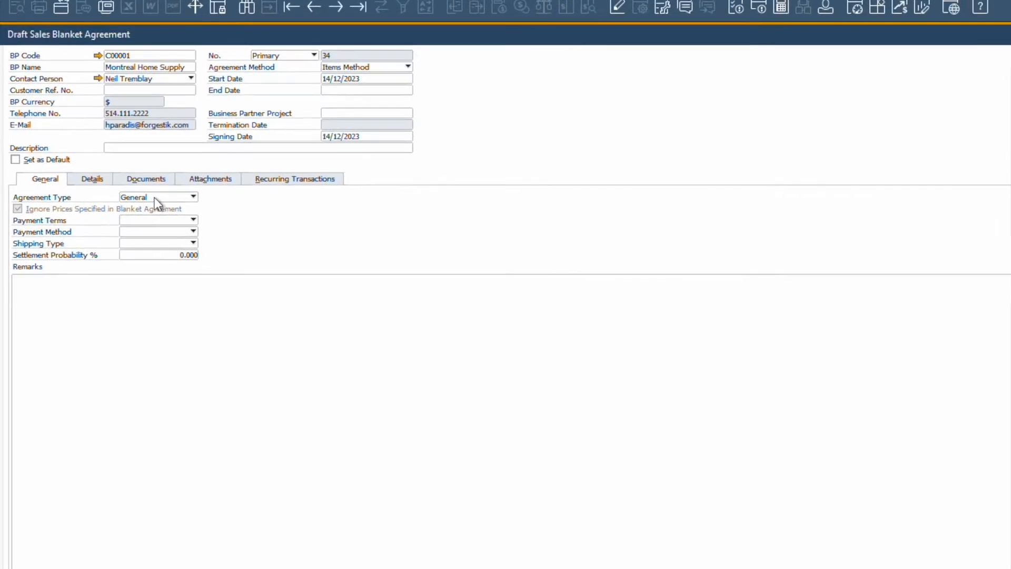
# - Set the agreement type to Specific and the payment terms to Net30
pyautogui.click(156, 198)
pyautogui.click(152, 221)
pyautogui.click(149, 221)
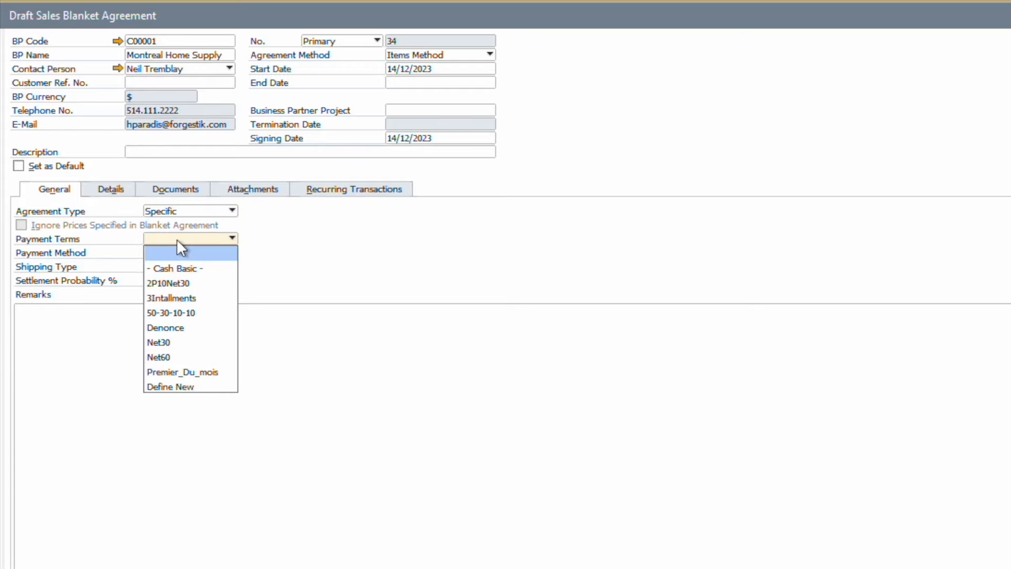
pyautogui.click(177, 340)
# - Add item HHOLDER to the agreement details with a planned quantity of 1000 and a unit price of 30
pyautogui.click(111, 189)
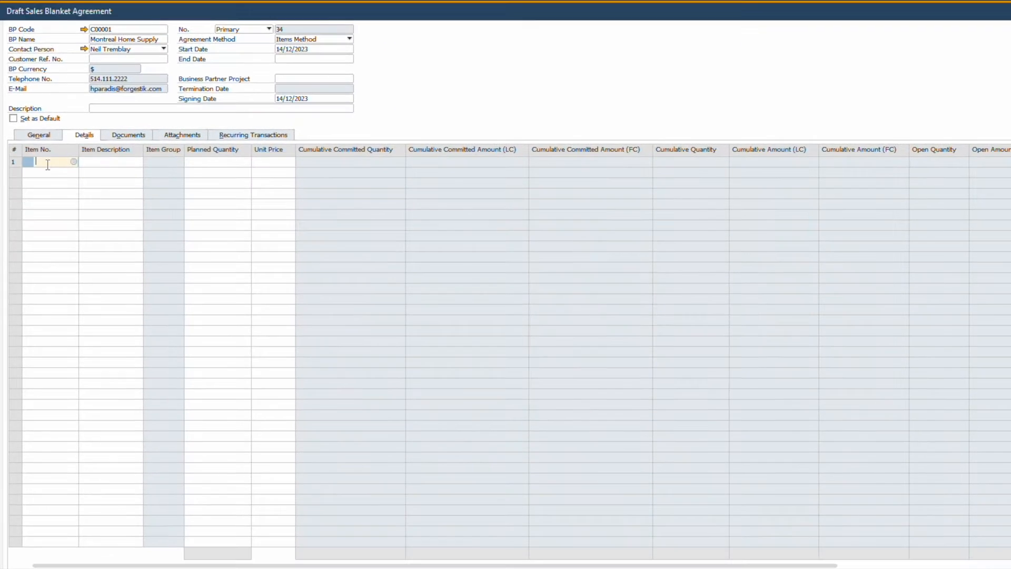
pyautogui.press('Tab')
pyautogui.write('hho')
pyautogui.press('Return')
pyautogui.press('Tab')
pyautogui.write('1000')
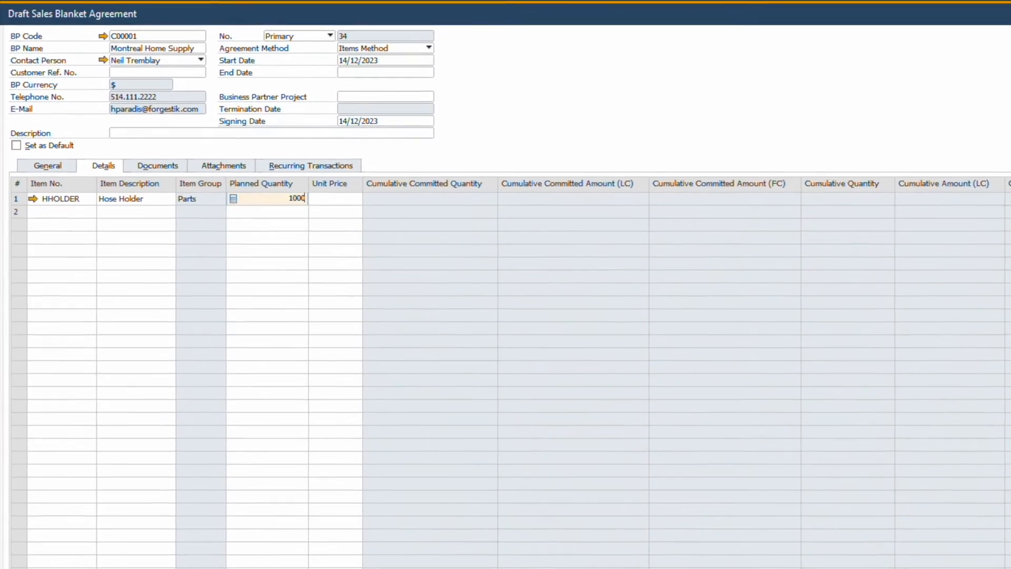
pyautogui.press('Tab')
pyautogui.write('30')
pyautogui.press('Tab')
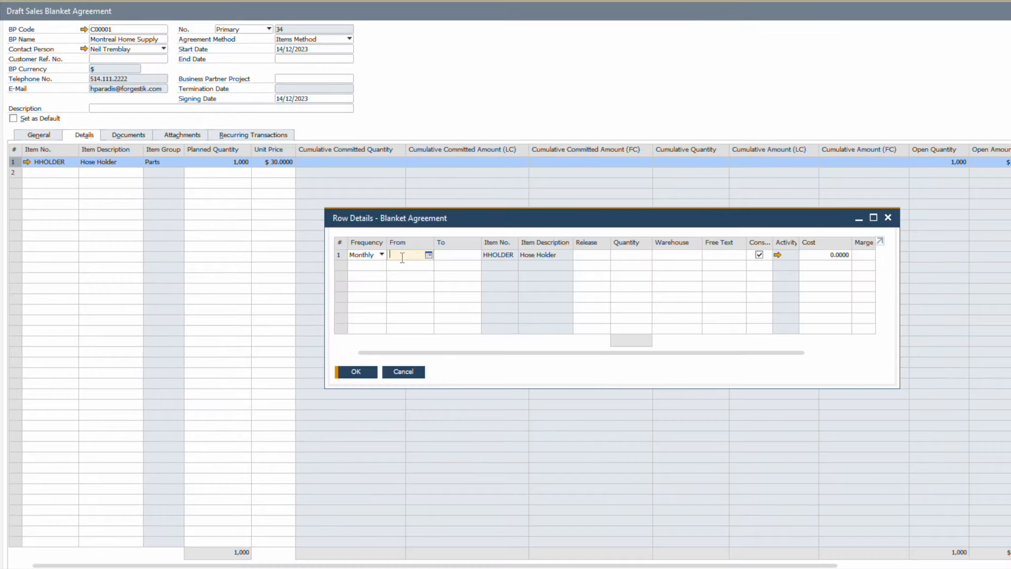
# - In the HHOLDER row details, schedule a quantity of 250 from 14/12/2023 to 13/01/2024
pyautogui.write('a')
pyautogui.press('Tab')
pyautogui.click(476, 256)
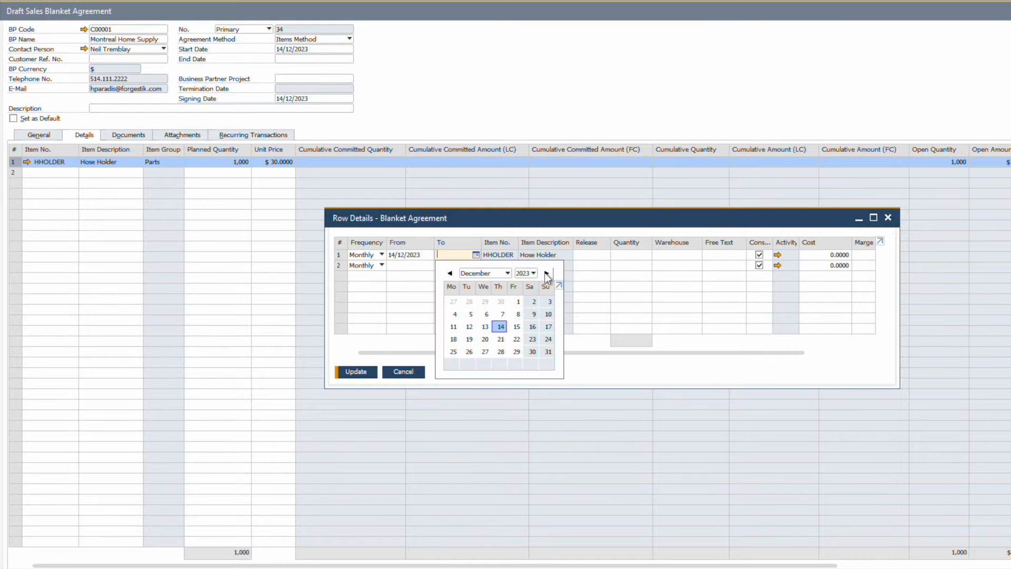
pyautogui.click(546, 273)
pyautogui.click(533, 314)
pyautogui.click(628, 255)
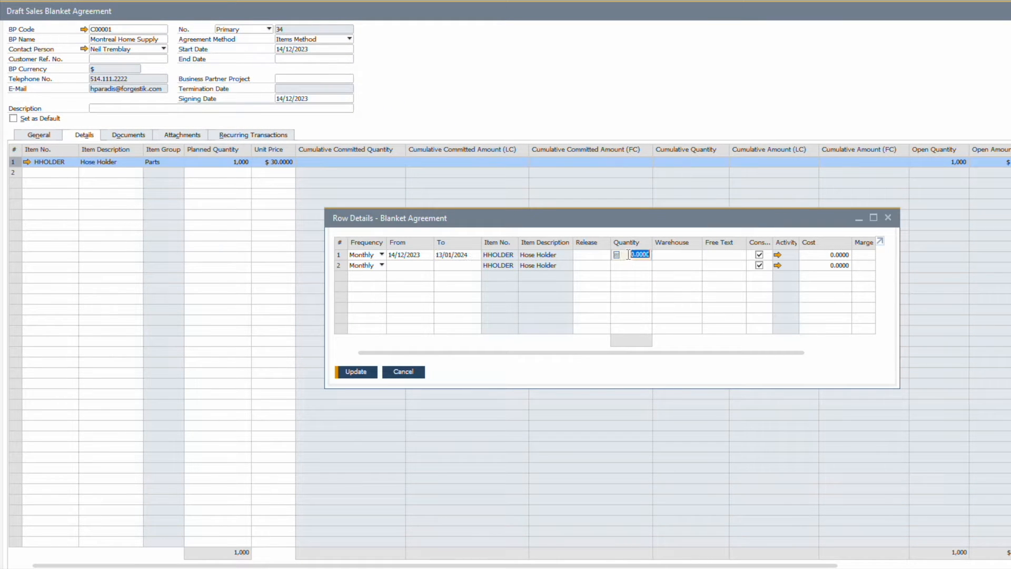
pyautogui.write('250')
# - Set the first row detail's frequency to Weekly and its warehouse to 01, and save the row details
pyautogui.click(380, 254)
pyautogui.click(364, 274)
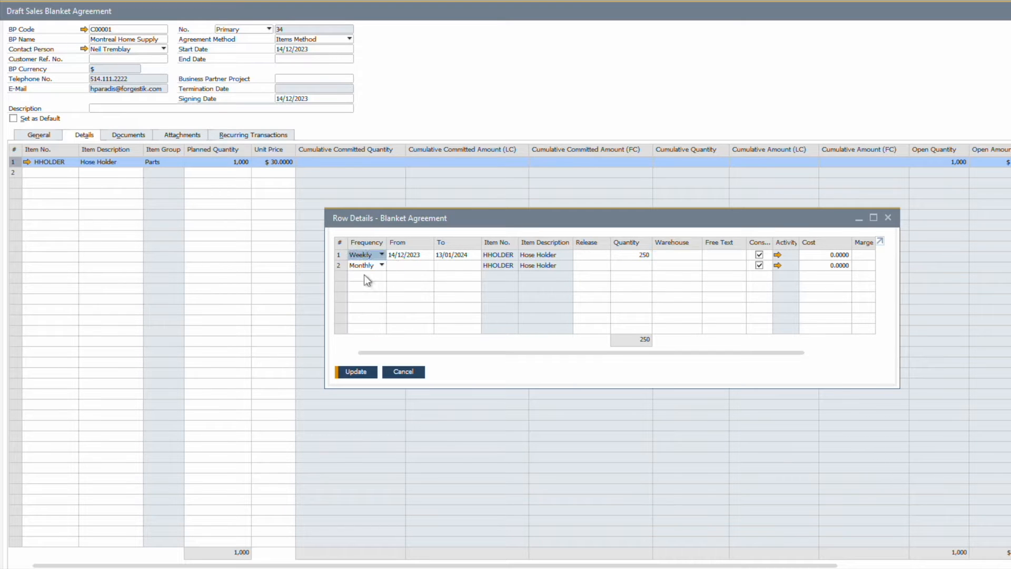
pyautogui.click(678, 254)
pyautogui.click(696, 255)
pyautogui.doubleClick(630, 254)
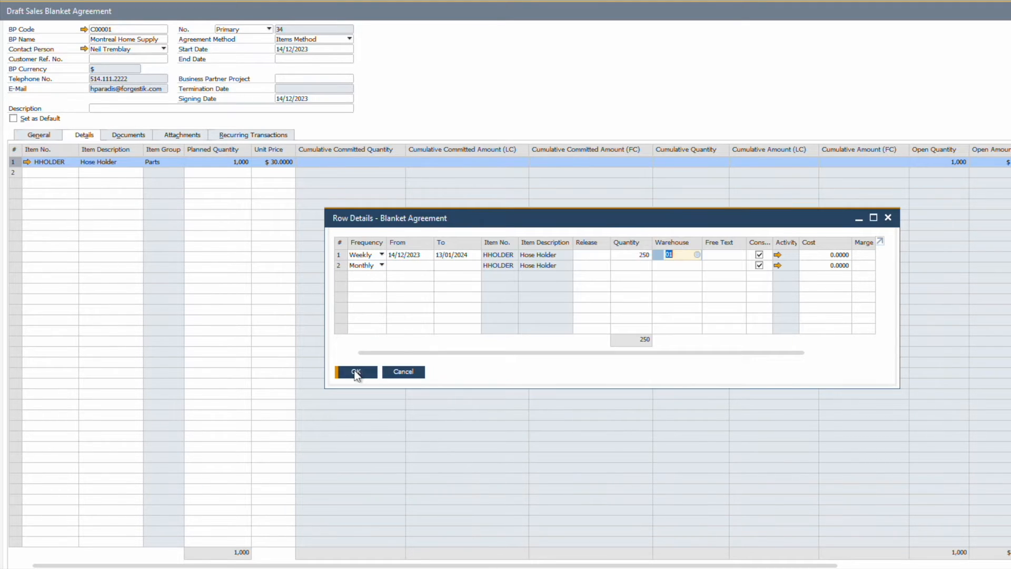
pyautogui.click(356, 372)
# - Set the agreement's end date to 13/01/2024 and add the agreement as a draft
pyautogui.click(343, 59)
pyautogui.click(349, 58)
pyautogui.click(386, 76)
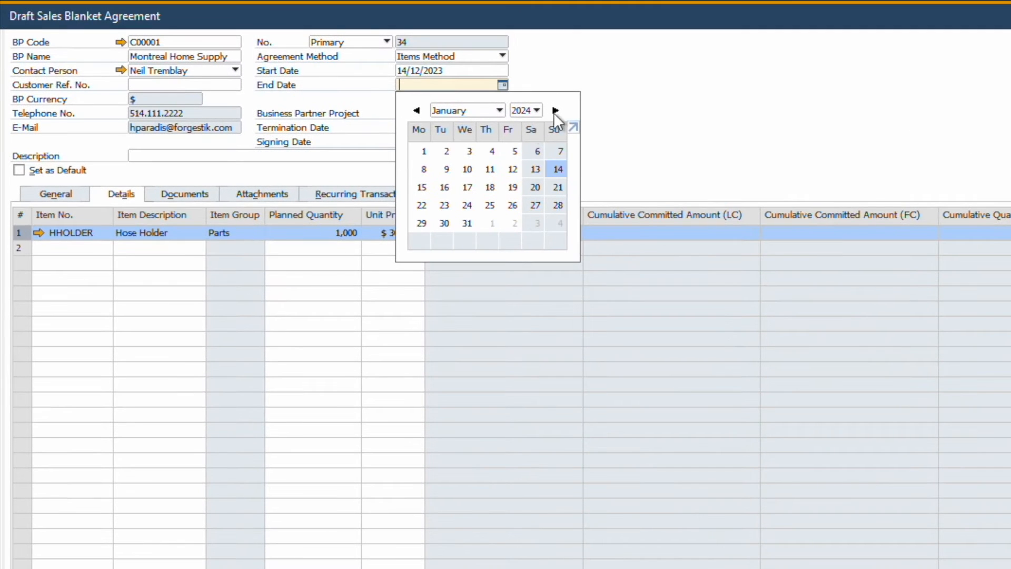
pyautogui.click(535, 169)
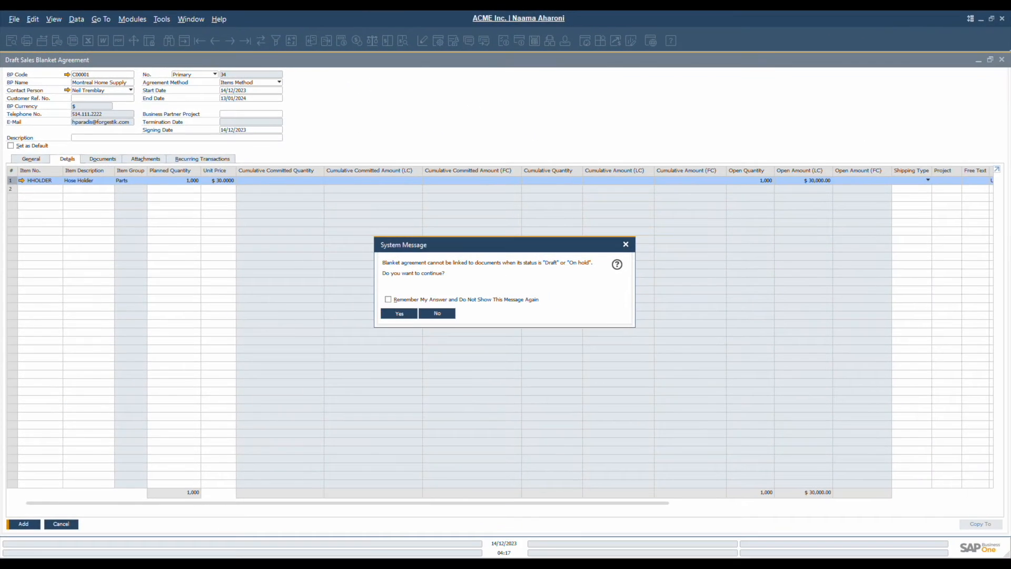
pyautogui.click(400, 313)
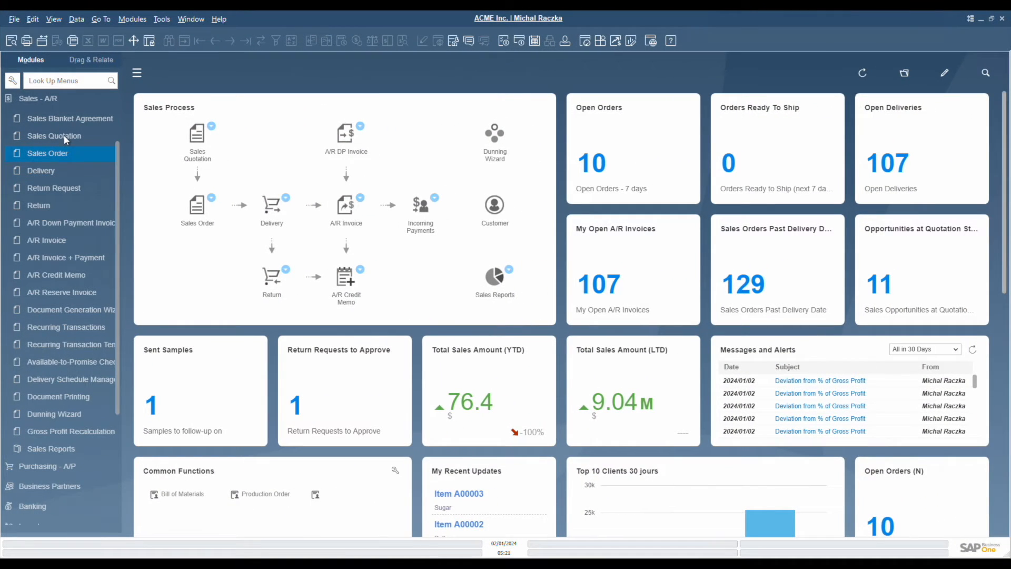
# - Start a new sales quotation for the customer Montreal Home Supply
pyautogui.click(64, 134)
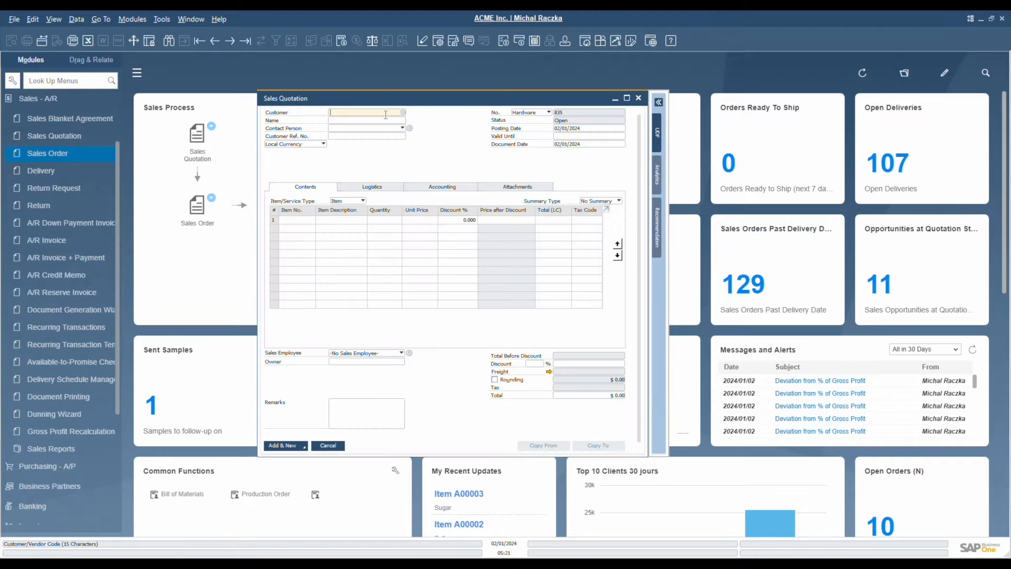
pyautogui.press('Tab')
pyautogui.doubleClick(250, 159)
# - Add items A00002 (Salt) and A00003 (Sugar) to the quotation together
pyautogui.click(299, 219)
pyautogui.write('a0')
pyautogui.press('Tab')
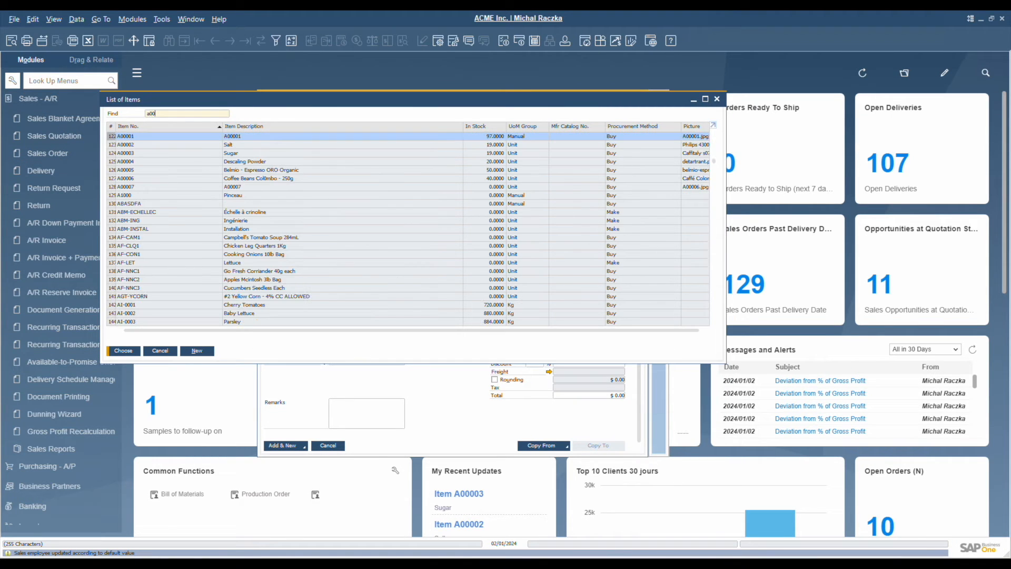
pyautogui.click(299, 141)
pyautogui.keyDown('ctrl'); pyautogui.click(296, 153); pyautogui.keyUp('ctrl')
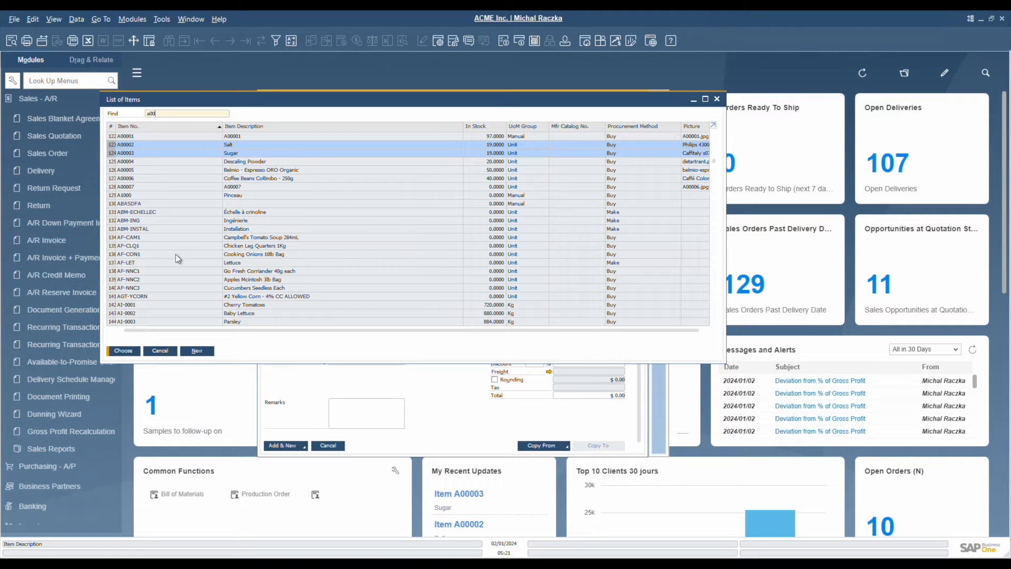
pyautogui.click(123, 351)
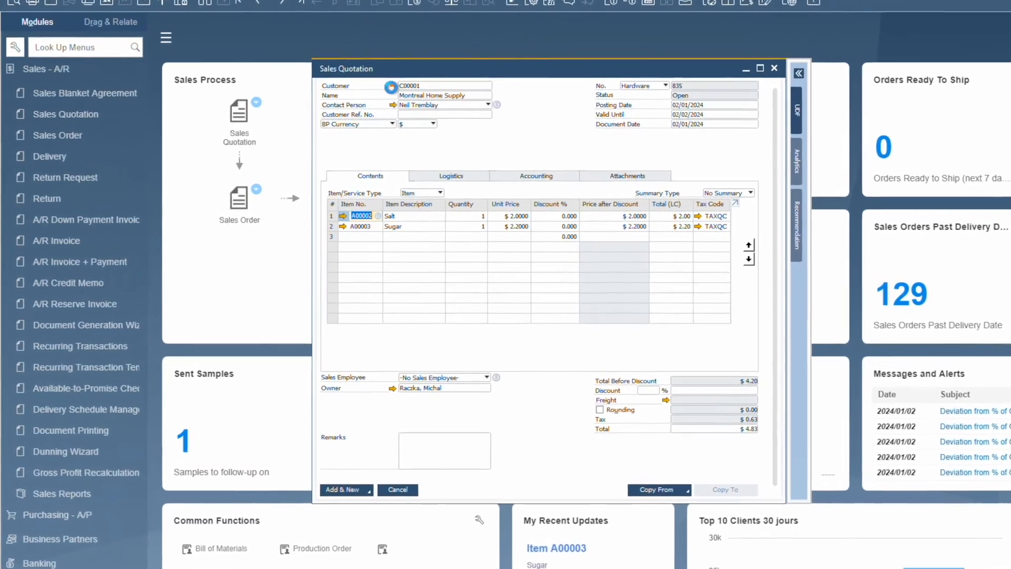
# - Review the payment terms and price list in the quotation customer's master data, then return to the quotation
pyautogui.click(379, 90)
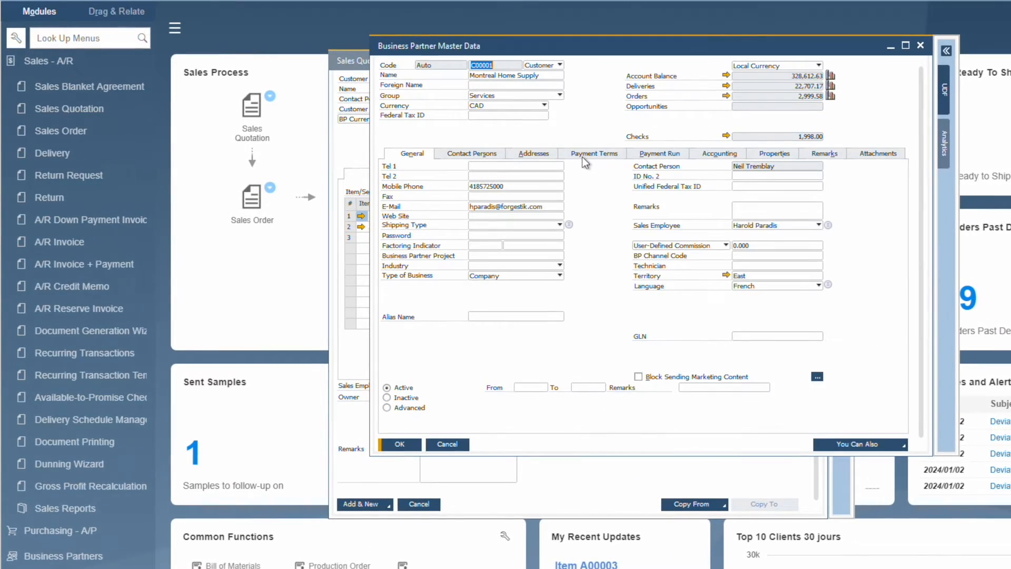
pyautogui.click(582, 156)
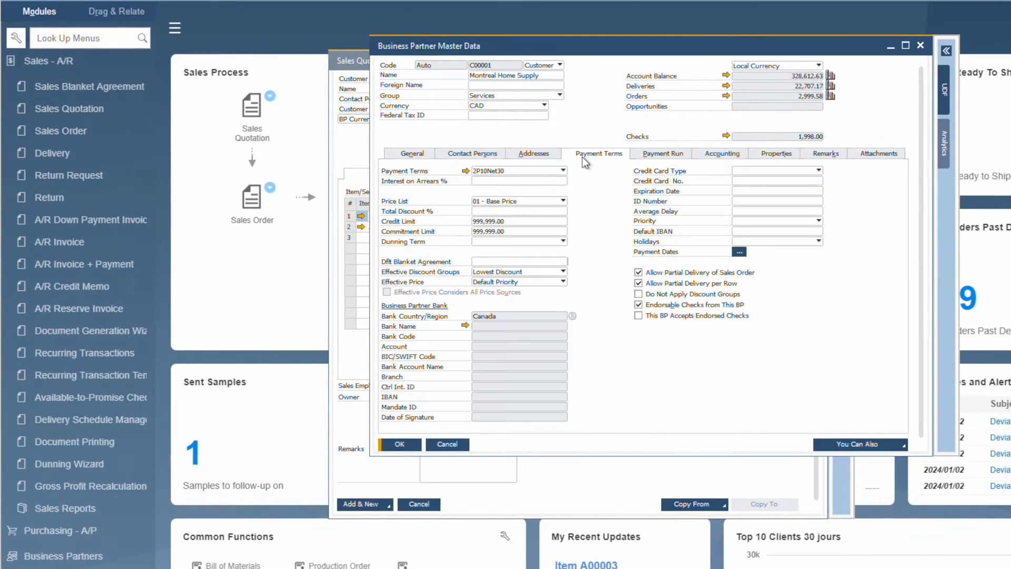
pyautogui.click(507, 203)
pyautogui.click(607, 333)
pyautogui.click(400, 445)
# - Display the price list functions of the Inventory module
pyautogui.click(64, 62)
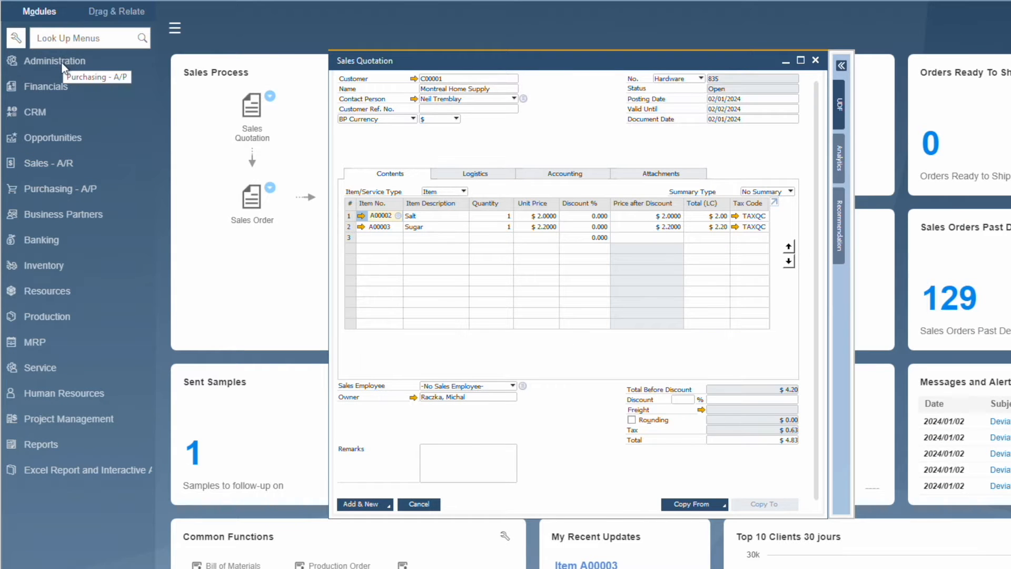
pyautogui.click(40, 265)
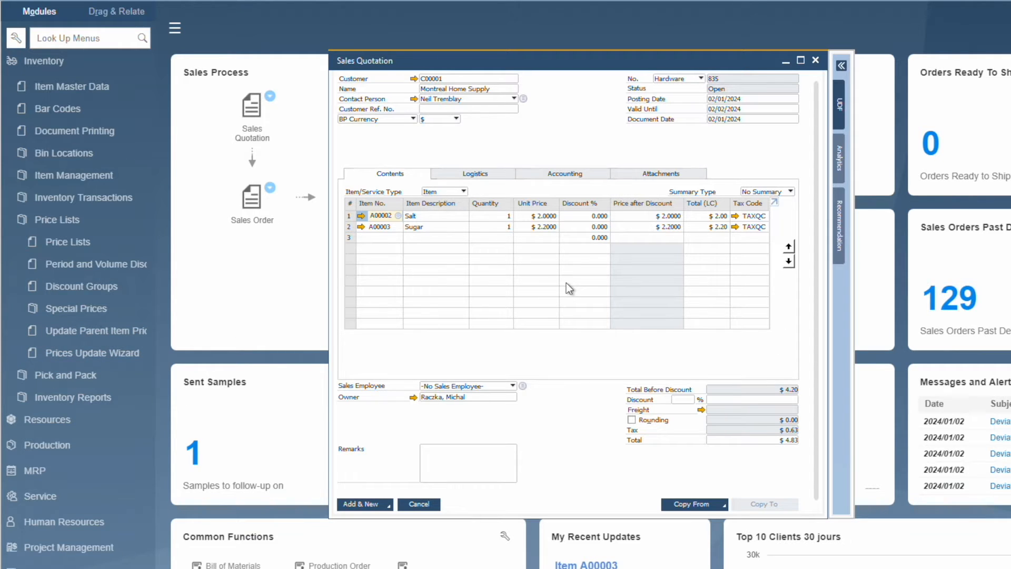
# - Set the quotation quantities to 100 for Salt and 50 for Sugar
pyautogui.click(500, 217)
pyautogui.write('100')
pyautogui.press('Down')
pyautogui.write('50')
pyautogui.press('Tab')
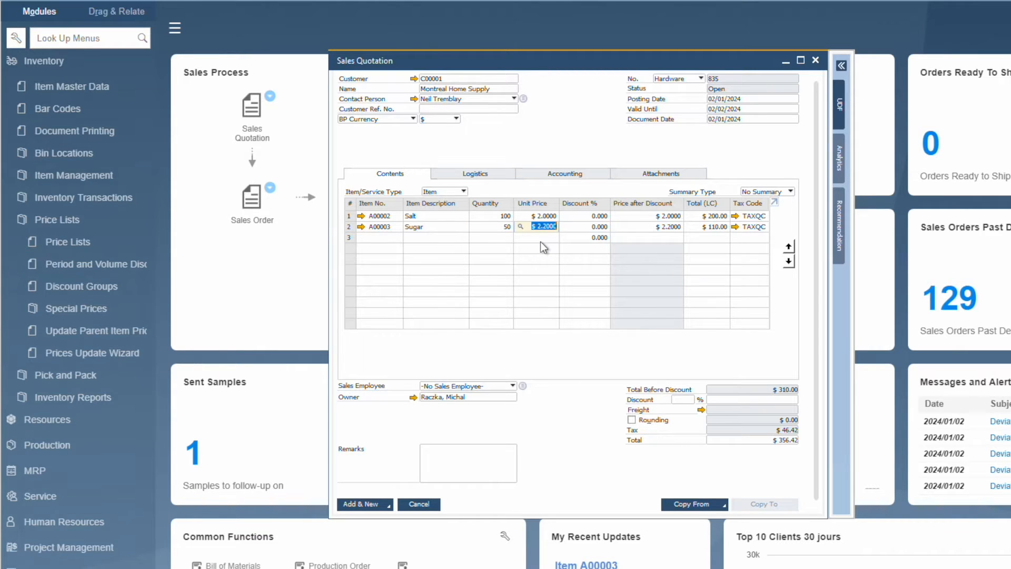
# - Inspect the definition of the tax code on the Sugar row and close it
pyautogui.click(737, 227)
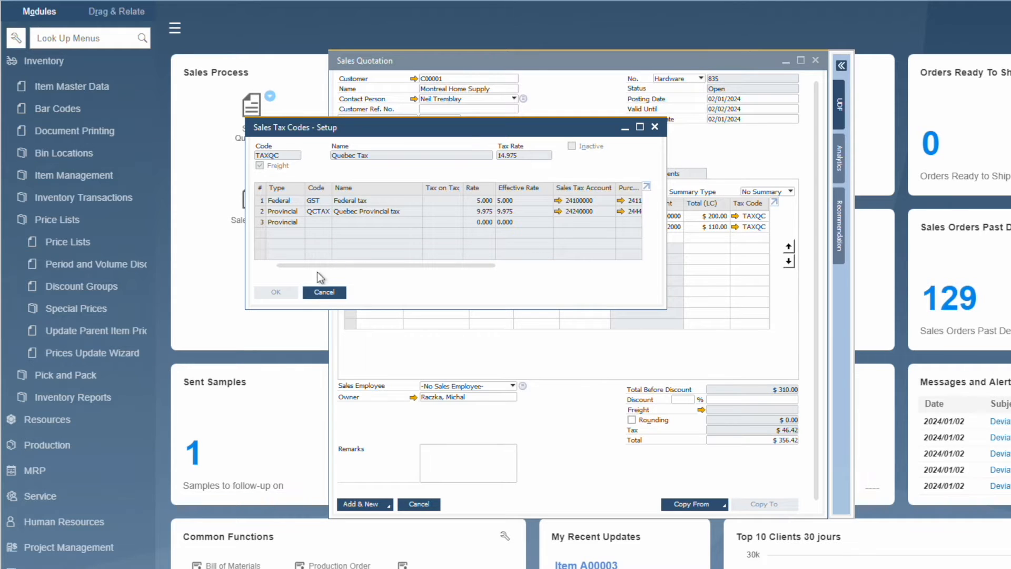
pyautogui.click(317, 296)
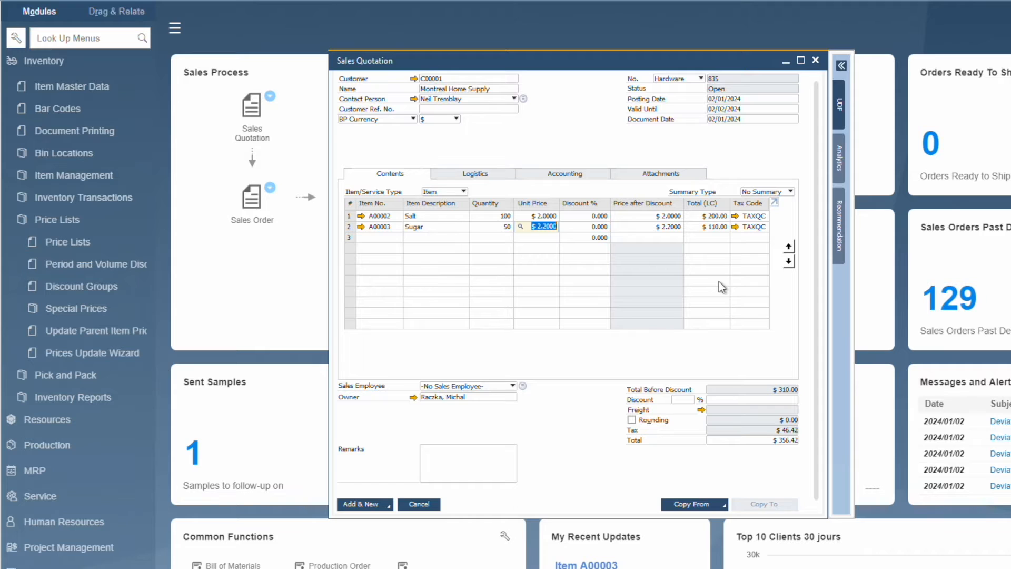
# - Review the quotation's currency choices and the language choices in the customer's master data, then return to the quotation without changes
pyautogui.click(434, 118)
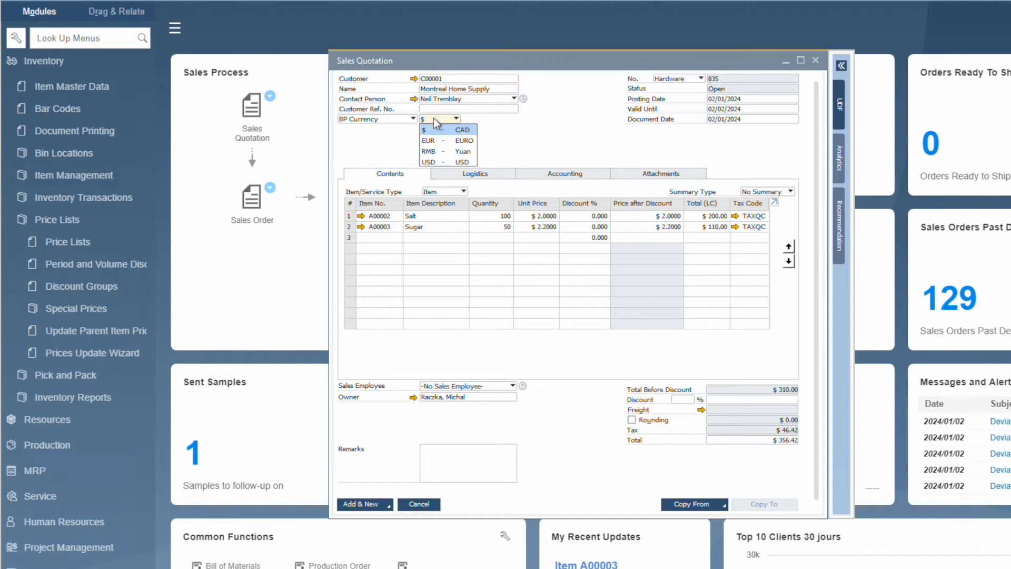
pyautogui.click(514, 144)
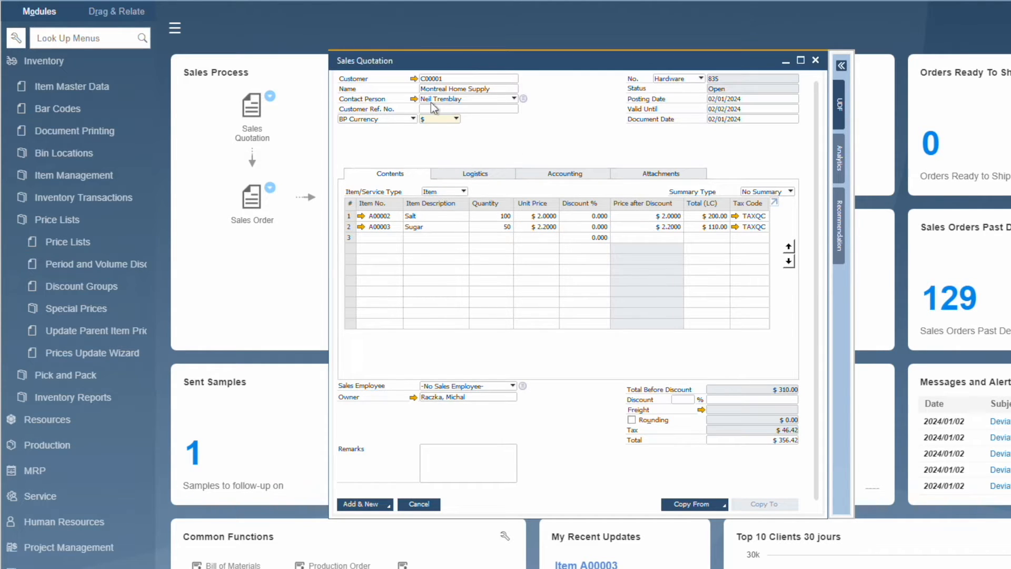
pyautogui.click(414, 79)
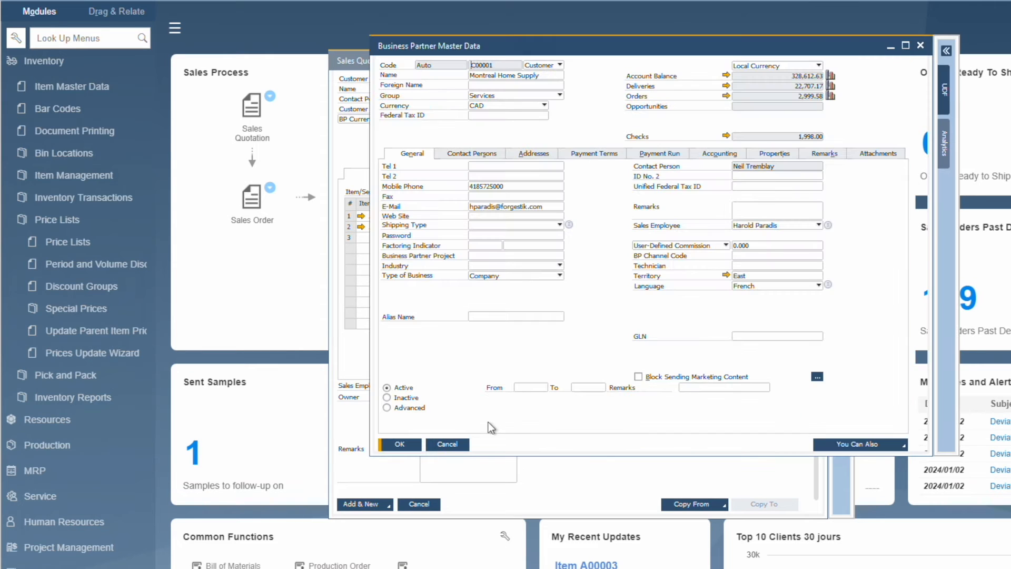
pyautogui.click(772, 286)
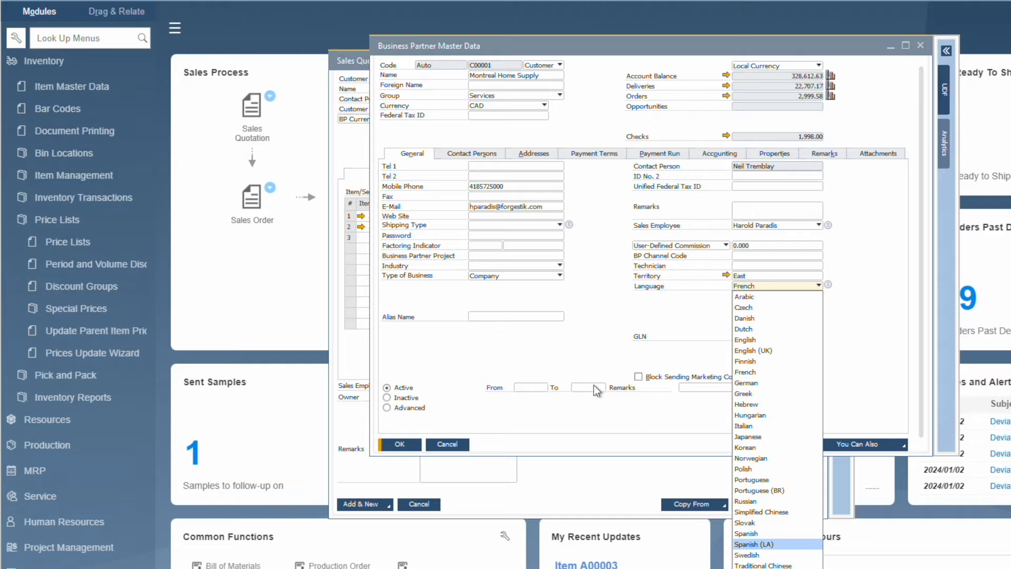
pyautogui.click(545, 361)
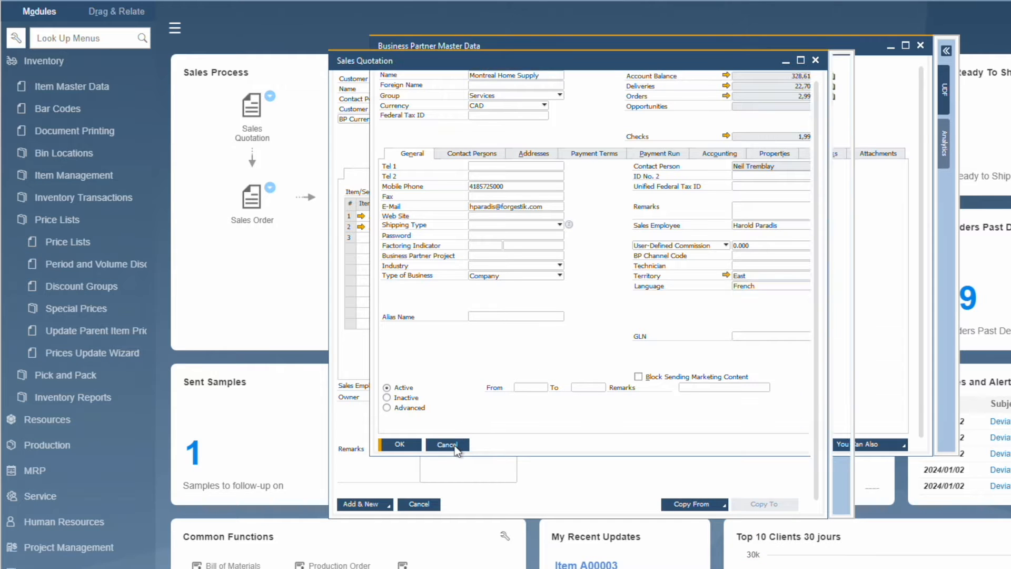
pyautogui.click(447, 444)
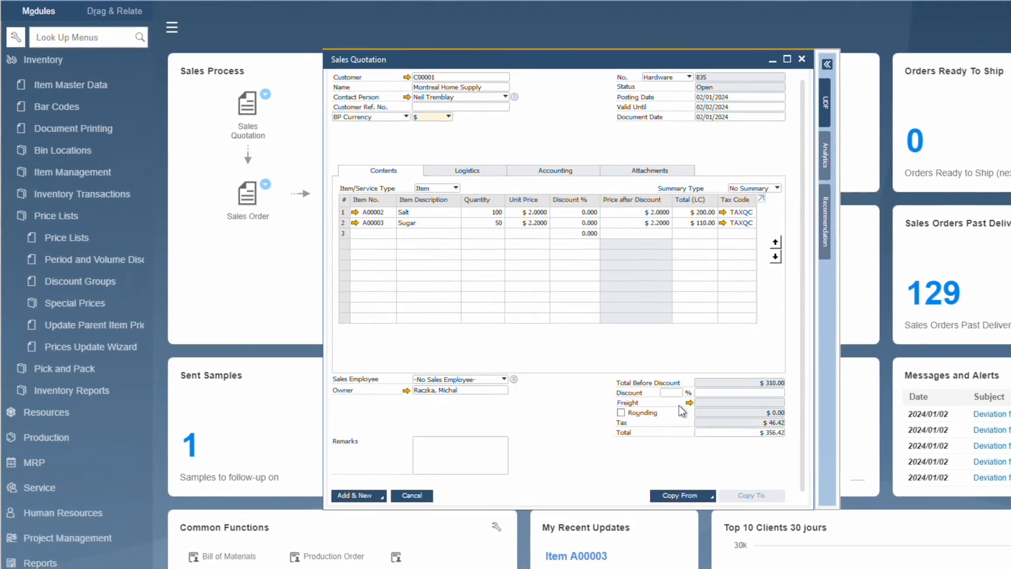
# - Add freight charges of 5 for Écofrais and 15 for Fuel Surcharge to the quotation, both distributed Equally
pyautogui.click(697, 407)
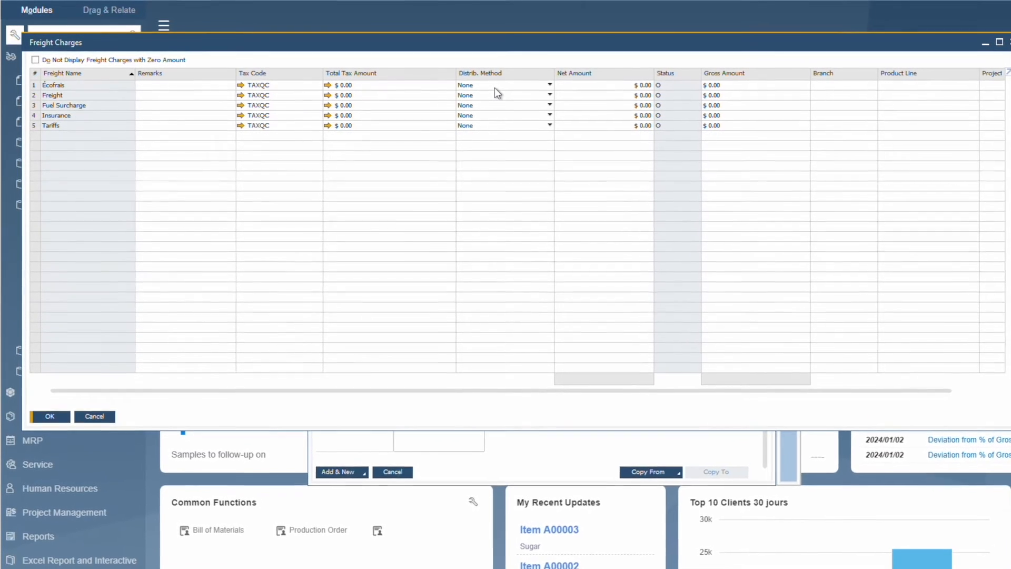
pyautogui.click(602, 84)
pyautogui.write('5')
pyautogui.click(629, 104)
pyautogui.write('15')
pyautogui.press('Tab')
pyautogui.click(498, 103)
pyautogui.click(484, 153)
pyautogui.click(501, 83)
pyautogui.click(485, 133)
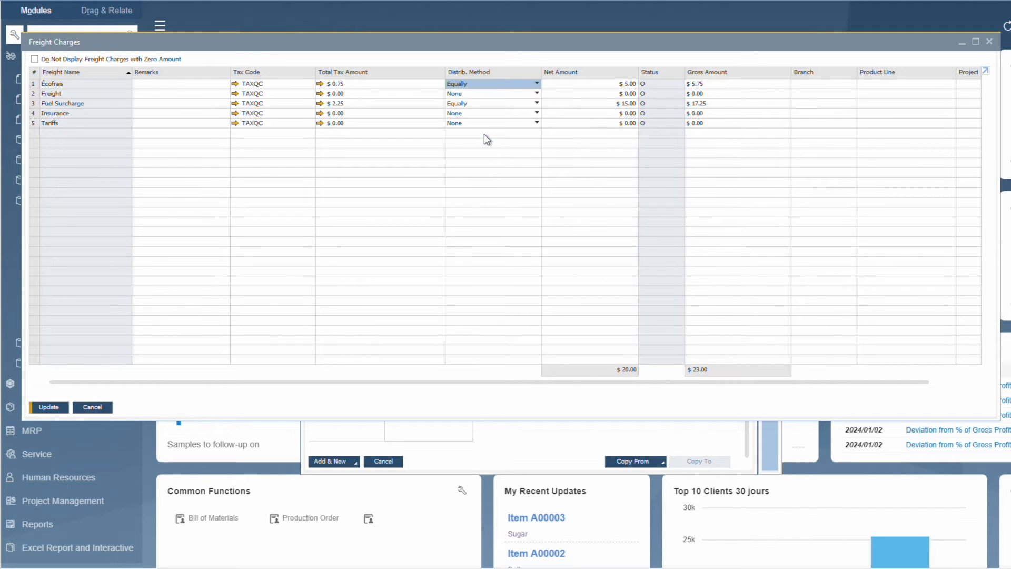
pyautogui.click(49, 407)
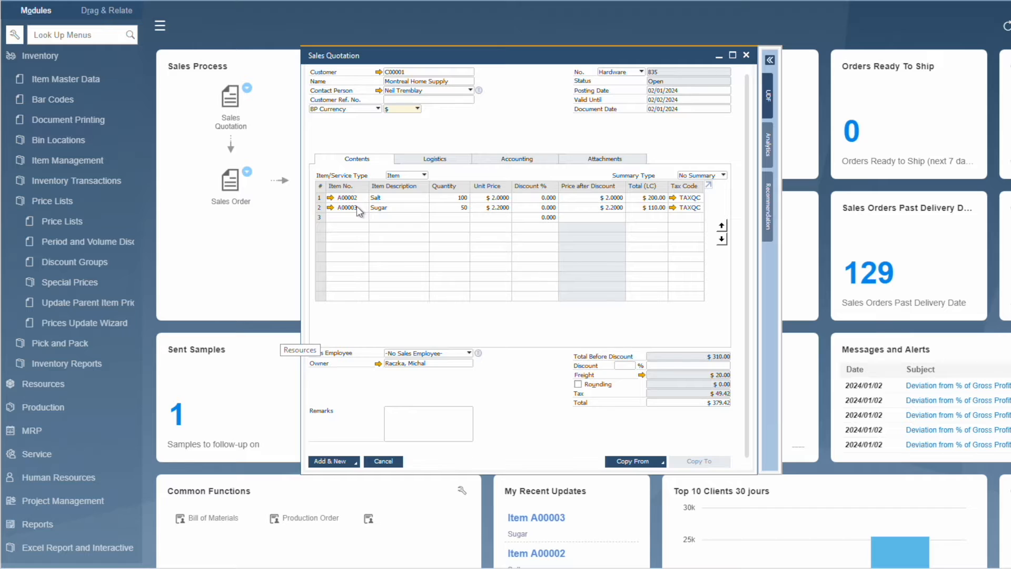
# - Check the alternative items for the Sugar row and view the quotation's user-defined fields, analytics and sales recommendations
pyautogui.rightClick(356, 207)
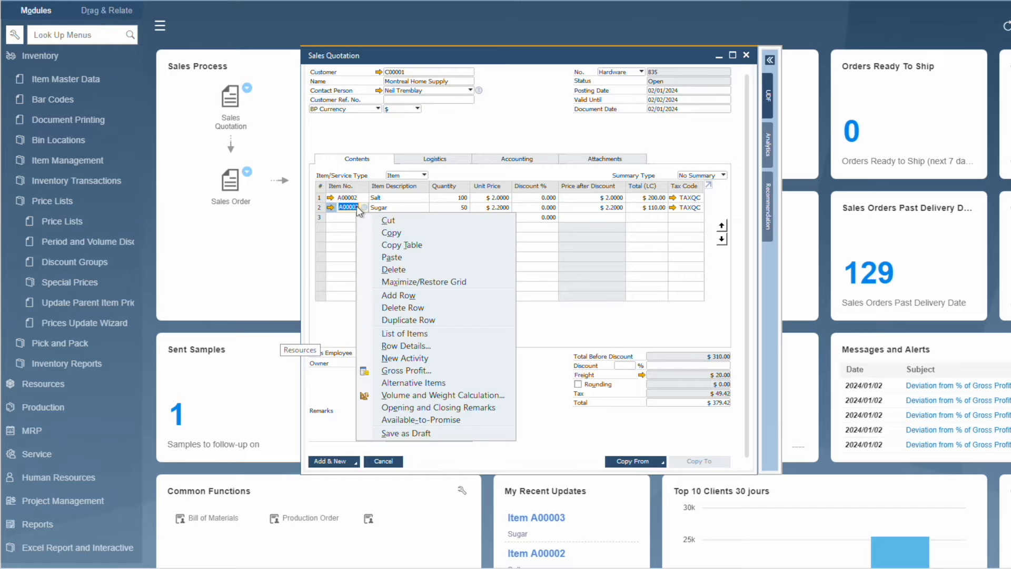
pyautogui.click(404, 384)
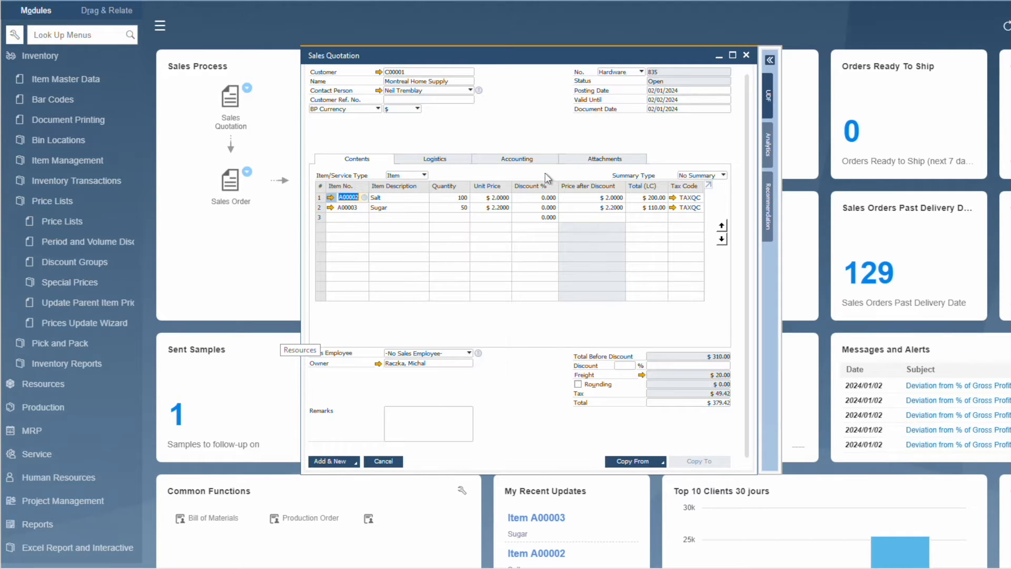
pyautogui.click(769, 61)
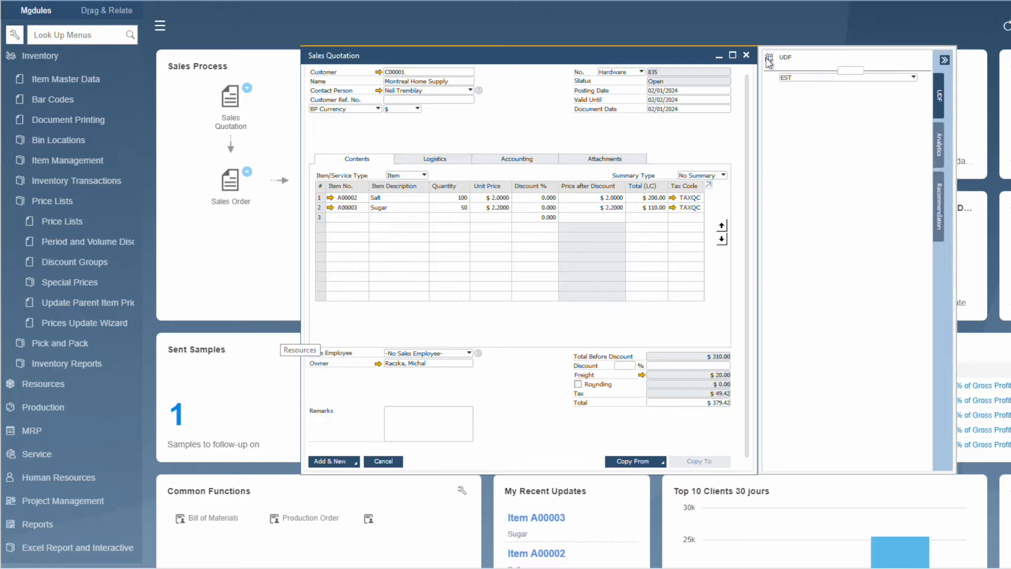
pyautogui.click(937, 150)
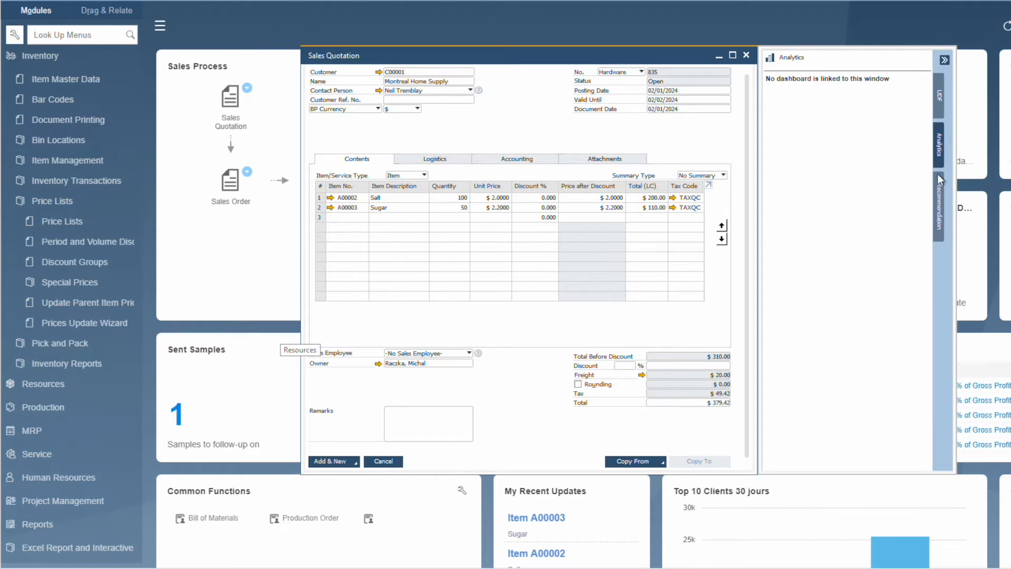
pyautogui.click(940, 208)
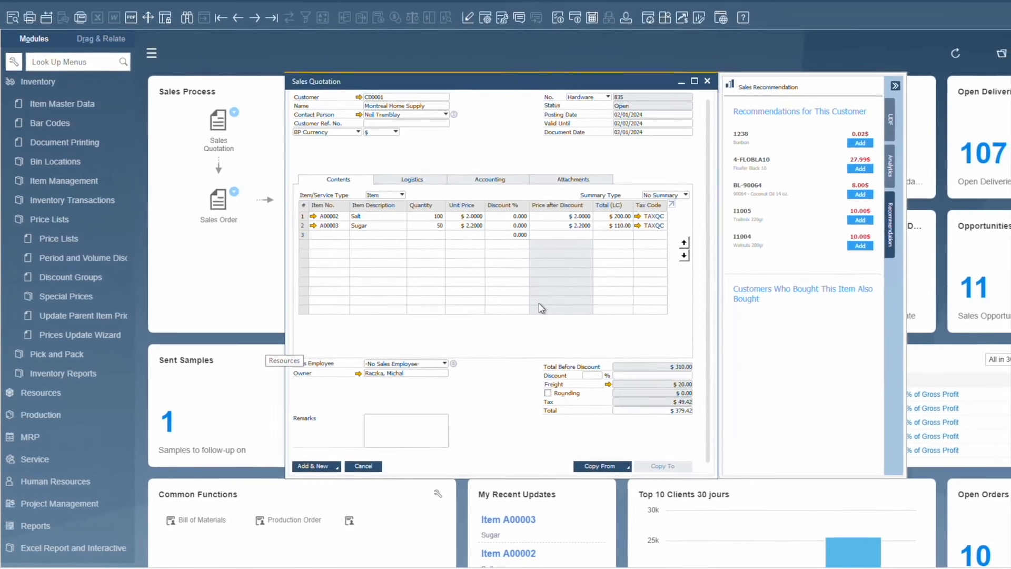
# - Review the gross profit of the sales quotation, then add the quotation
pyautogui.click(378, 18)
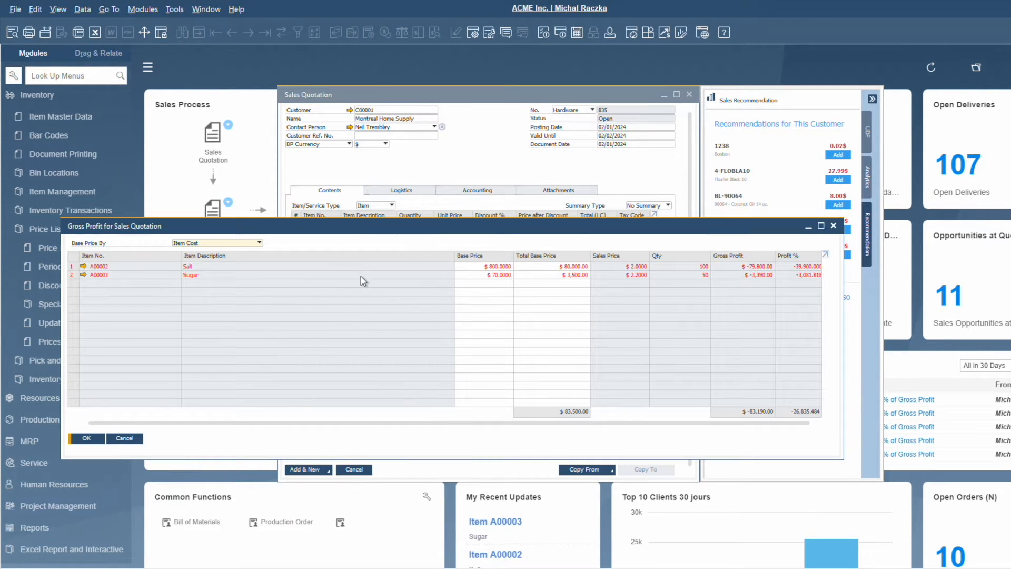
pyautogui.click(124, 438)
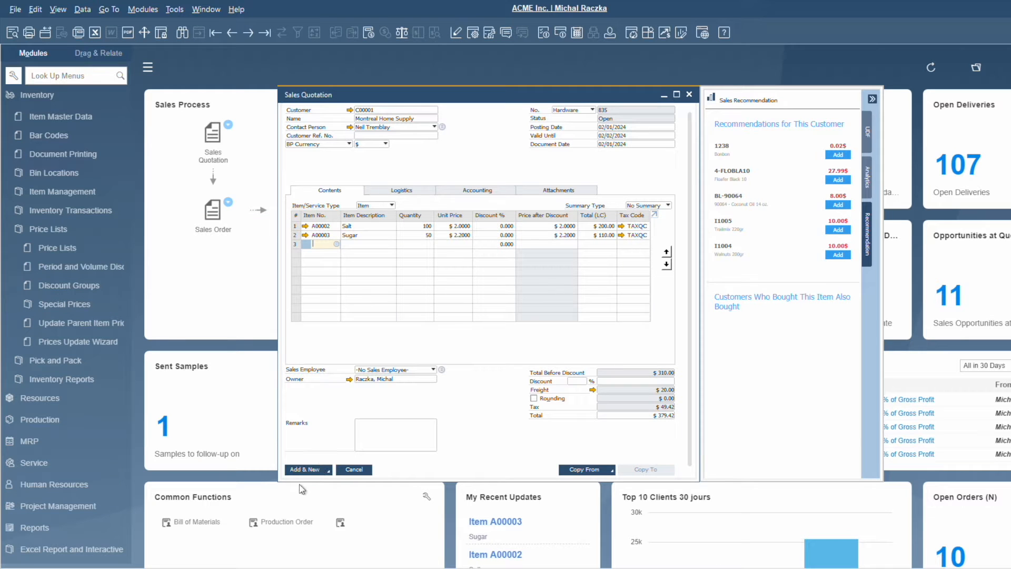
pyautogui.click(298, 473)
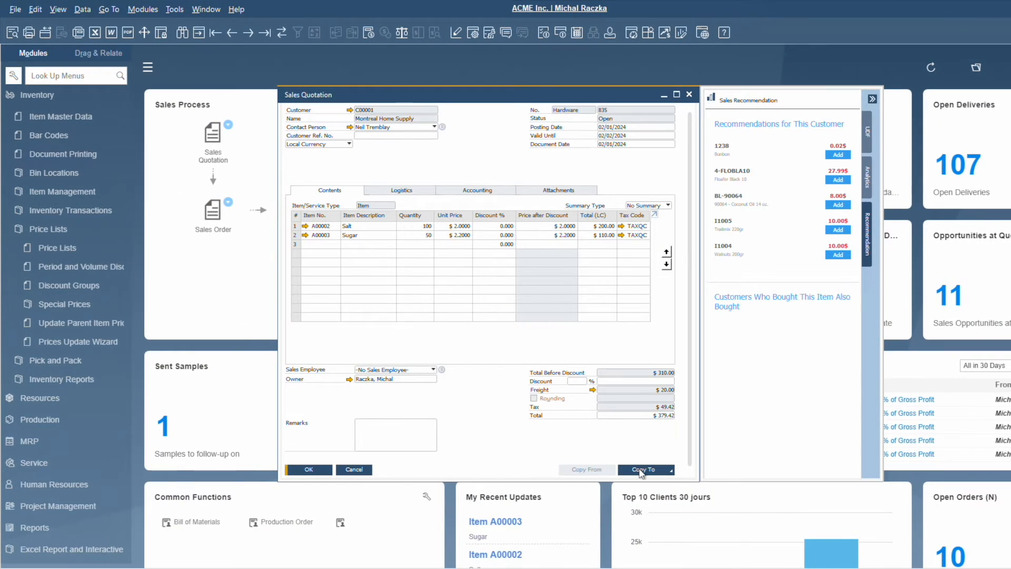
# - Copy the quotation to a sales order with delivery date 05/01/2024, collapse its side pane and submit the order
pyautogui.click(668, 468)
pyautogui.click(641, 479)
pyautogui.click(619, 160)
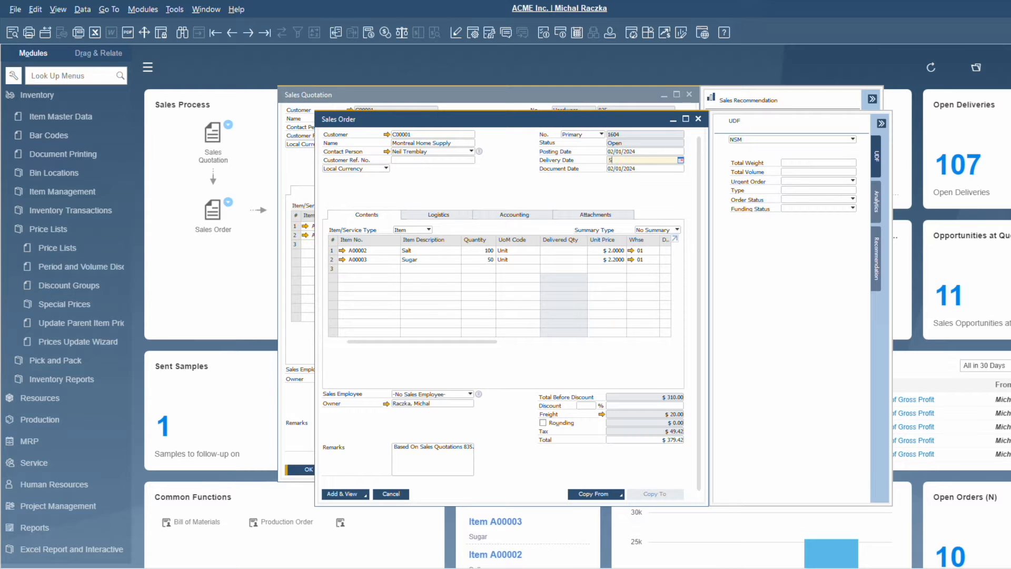
pyautogui.write('5')
pyautogui.press('Tab')
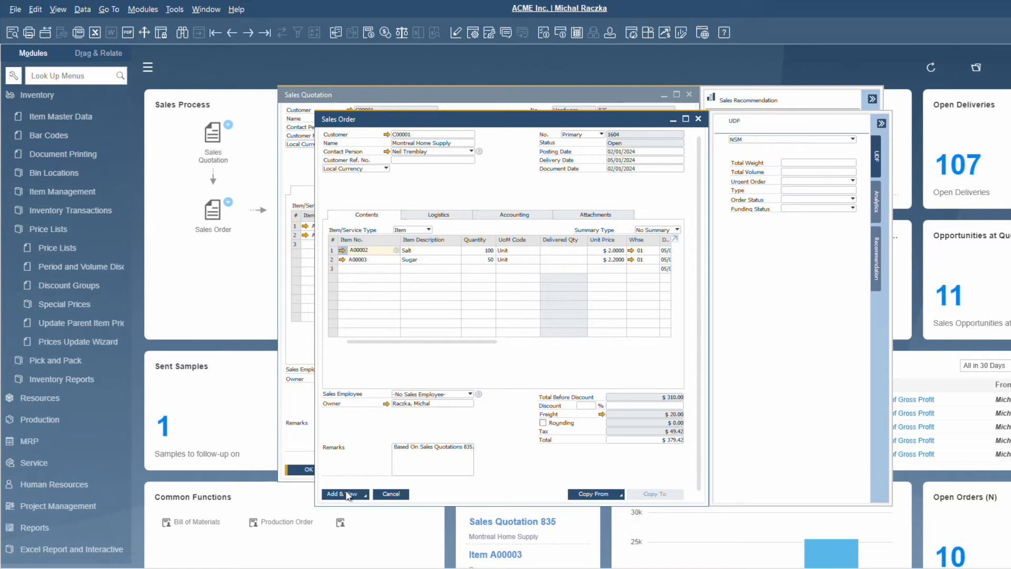
pyautogui.click(880, 124)
pyautogui.click(352, 496)
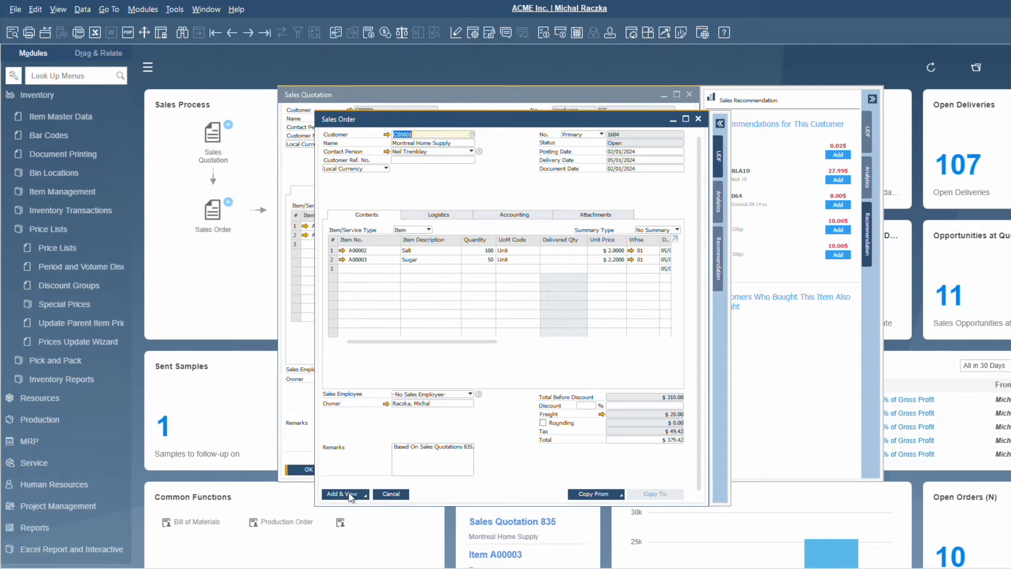
pyautogui.click(350, 494)
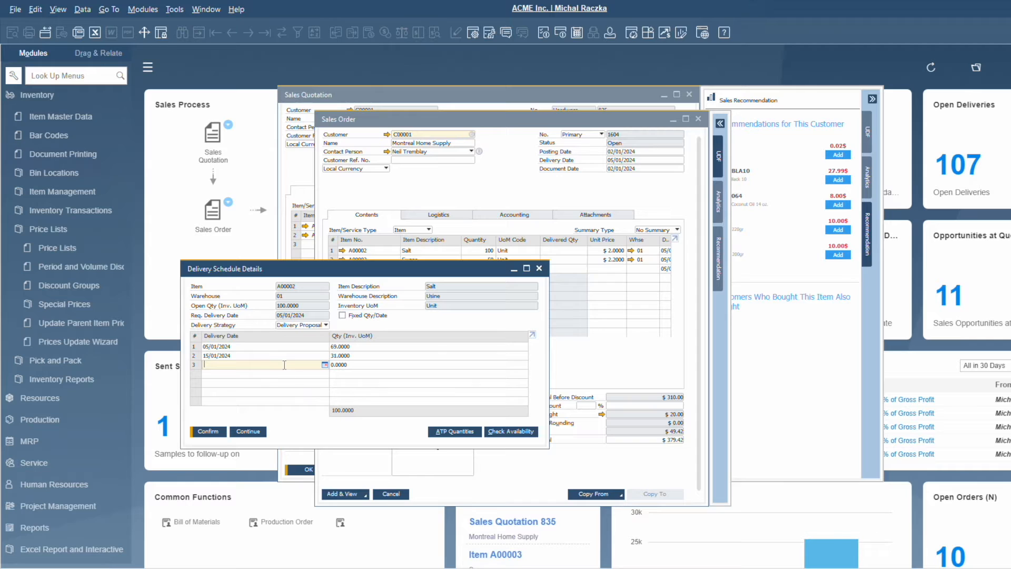
# - Compare the One-Time Delivery and Complete Delivery strategies for Salt, then return to Delivery Proposal and confirm the schedule
pyautogui.click(363, 356)
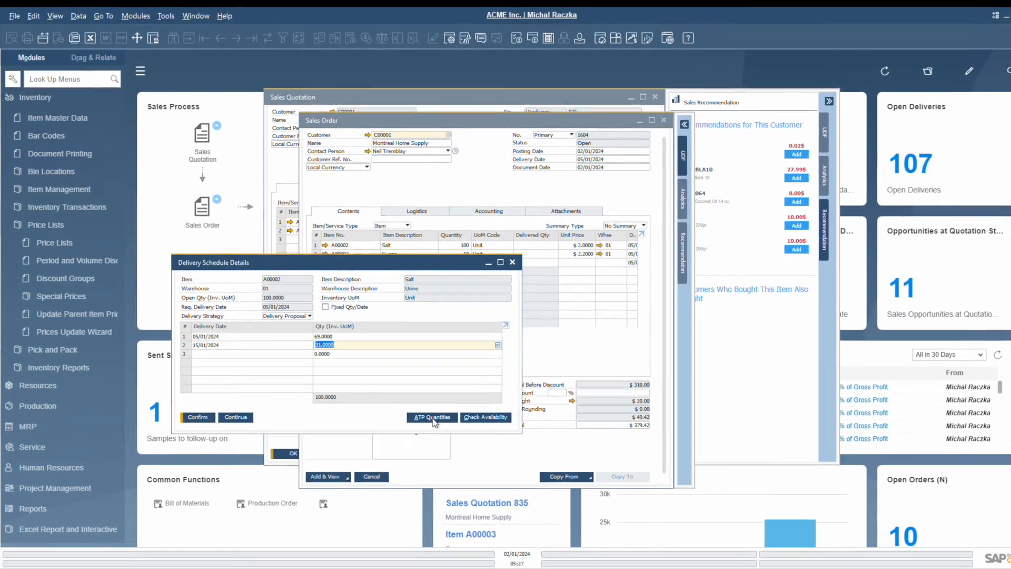
pyautogui.click(456, 434)
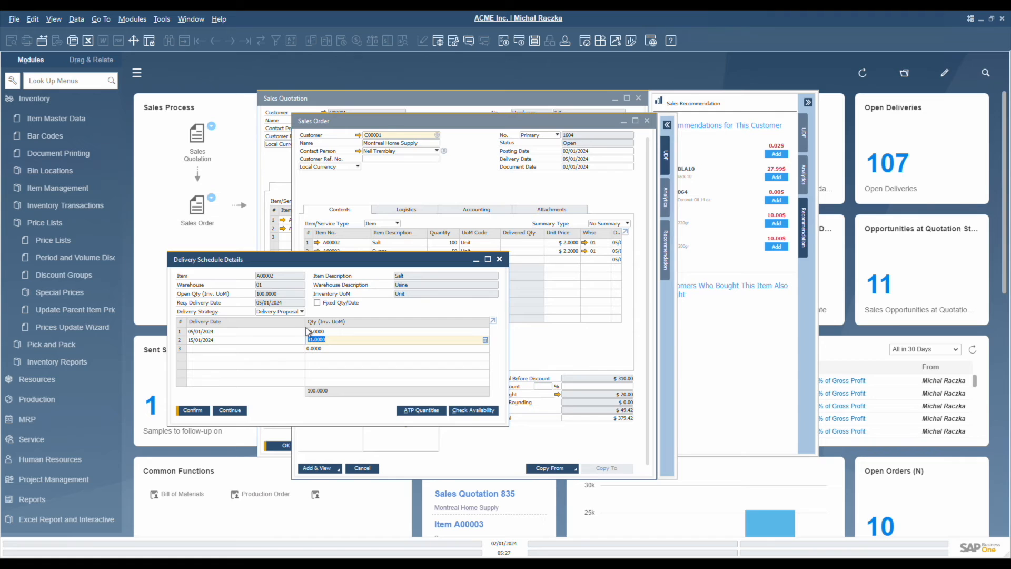
pyautogui.click(284, 311)
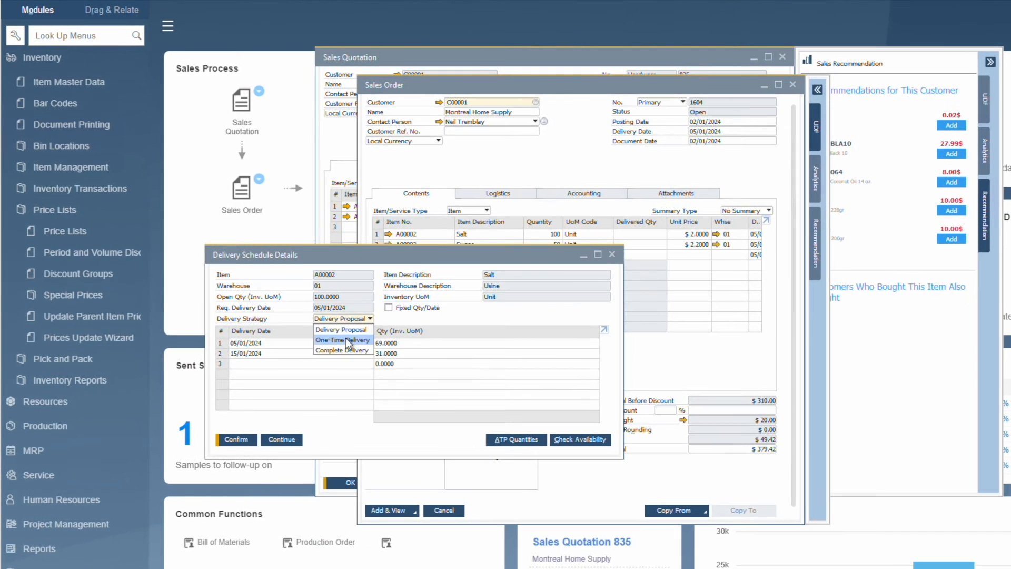
pyautogui.click(347, 340)
pyautogui.click(342, 318)
pyautogui.click(342, 350)
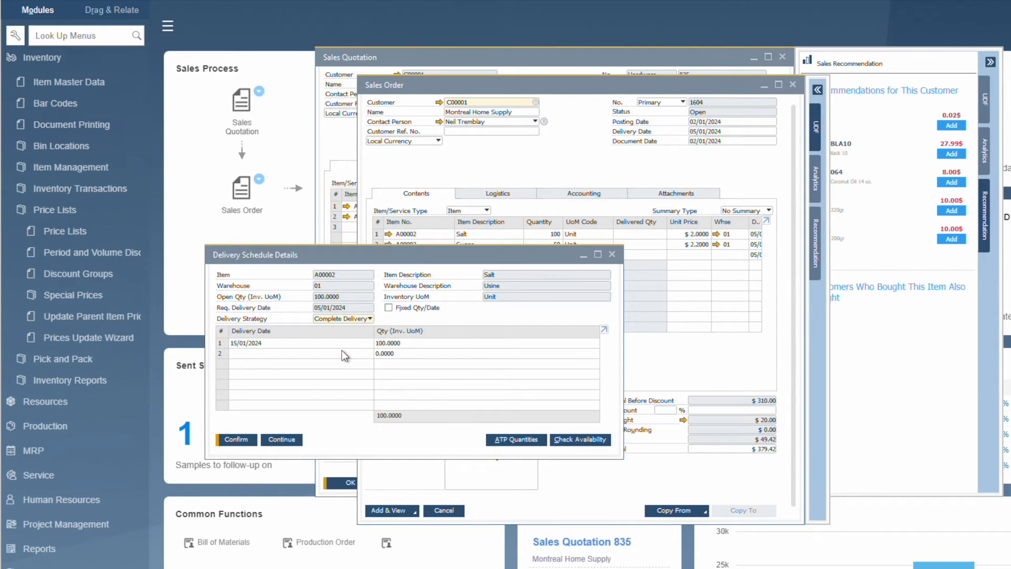
pyautogui.click(353, 319)
pyautogui.click(342, 330)
pyautogui.click(234, 439)
# - Inspect the Available-to-Promise inventory status of Salt and its multiple-warehouse selection criteria, then close the report
pyautogui.click(518, 440)
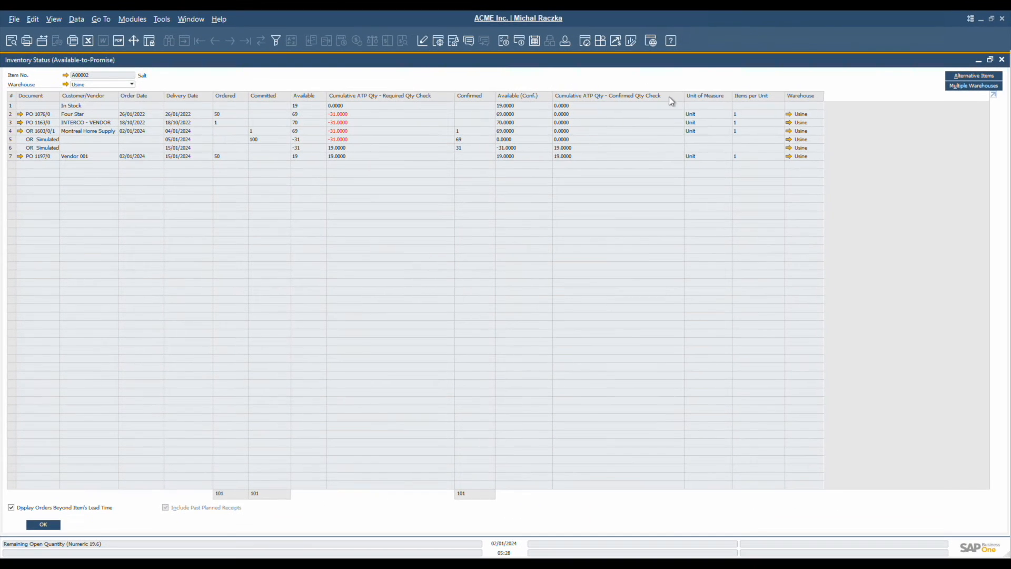
pyautogui.click(960, 86)
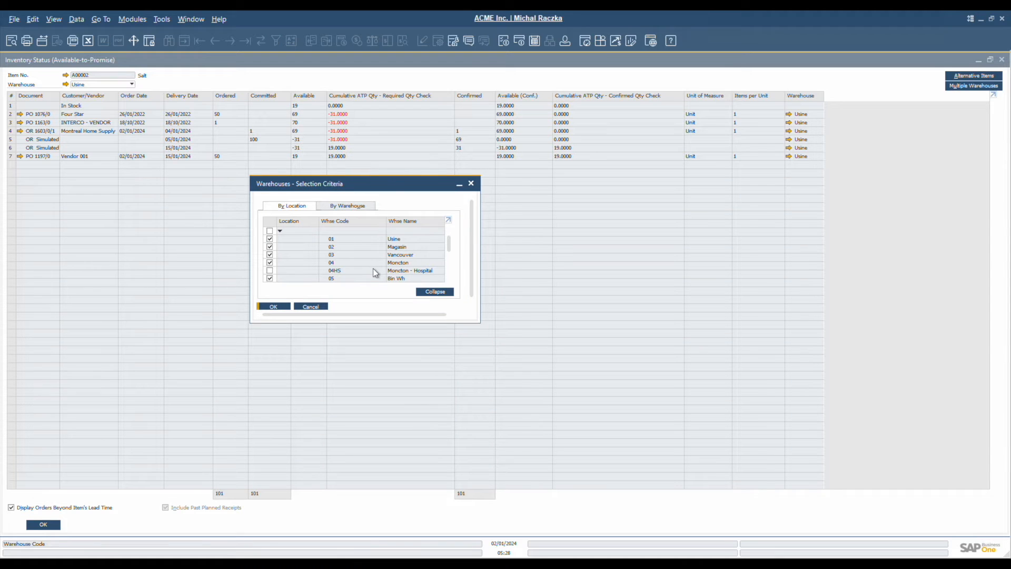
pyautogui.click(312, 306)
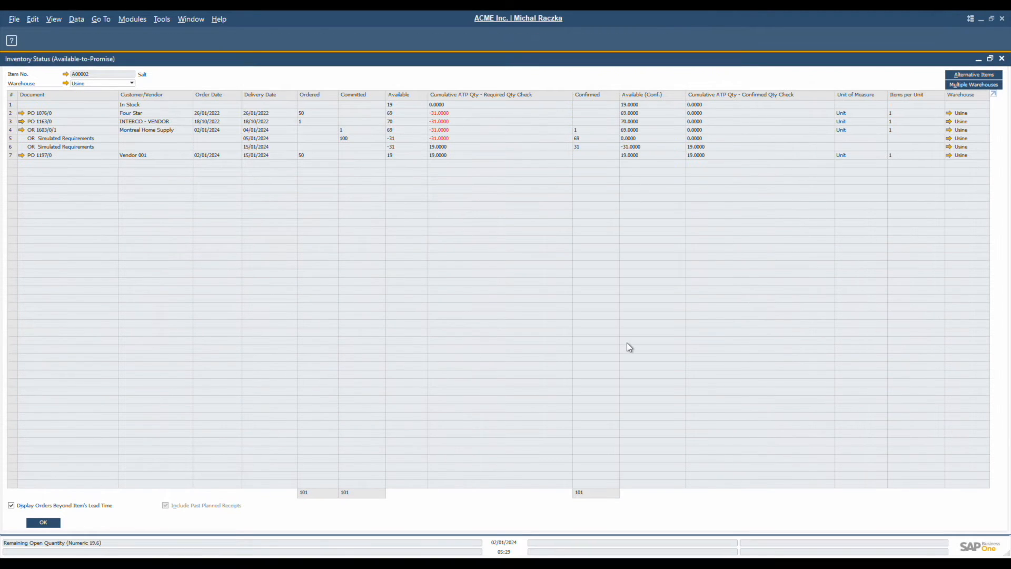
pyautogui.click(41, 525)
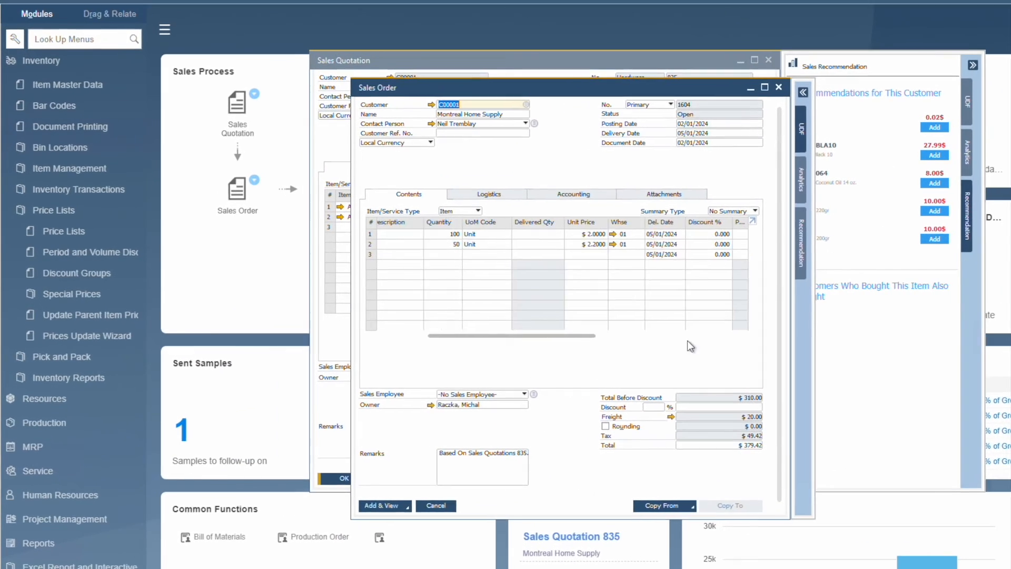
# - Review the remaining row columns of the sales order, then add the order
pyautogui.moveTo(687, 340); pyautogui.dragTo(769, 340)
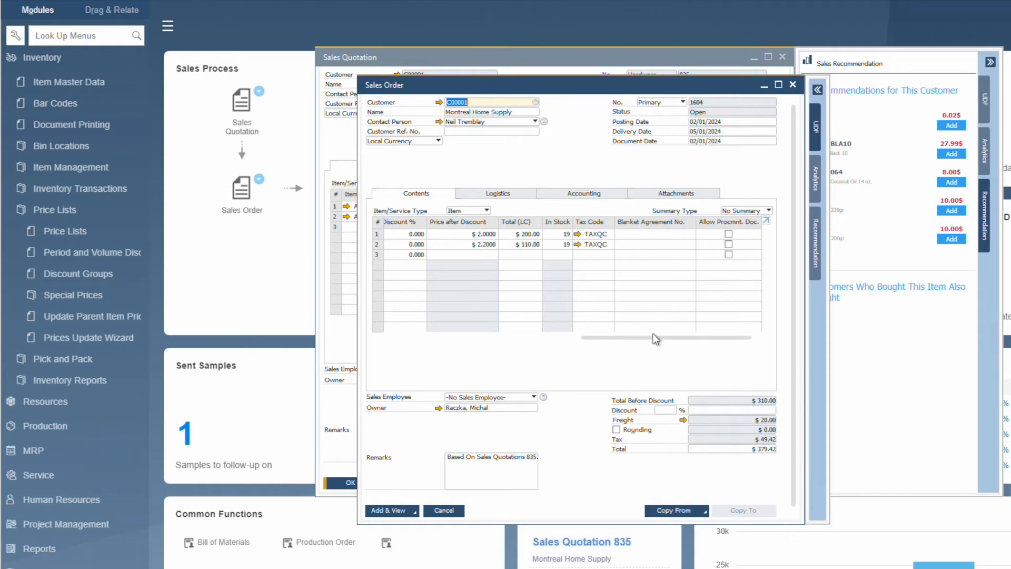
pyautogui.moveTo(655, 337); pyautogui.dragTo(389, 342)
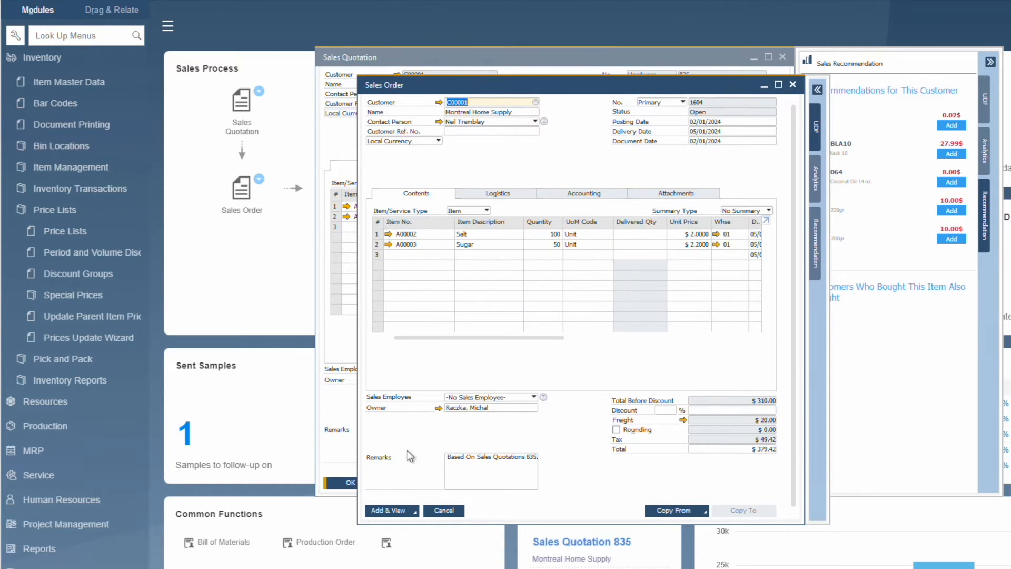
pyautogui.click(395, 511)
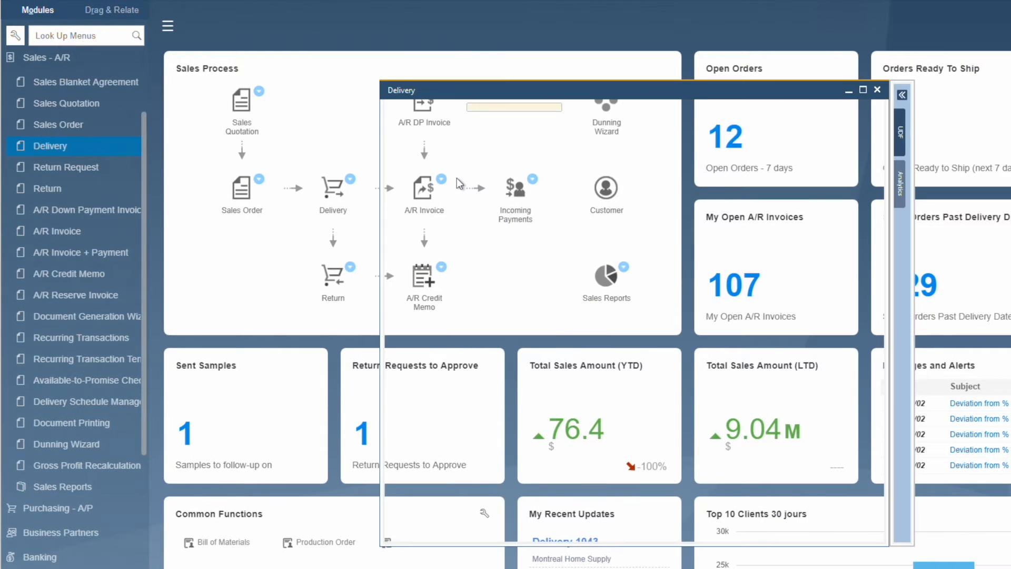
# - Select Montreal Home Supply (C00001) as the delivery's customer and choose sales order 1604 as the document to copy from
pyautogui.press('Tab')
pyautogui.doubleClick(349, 128)
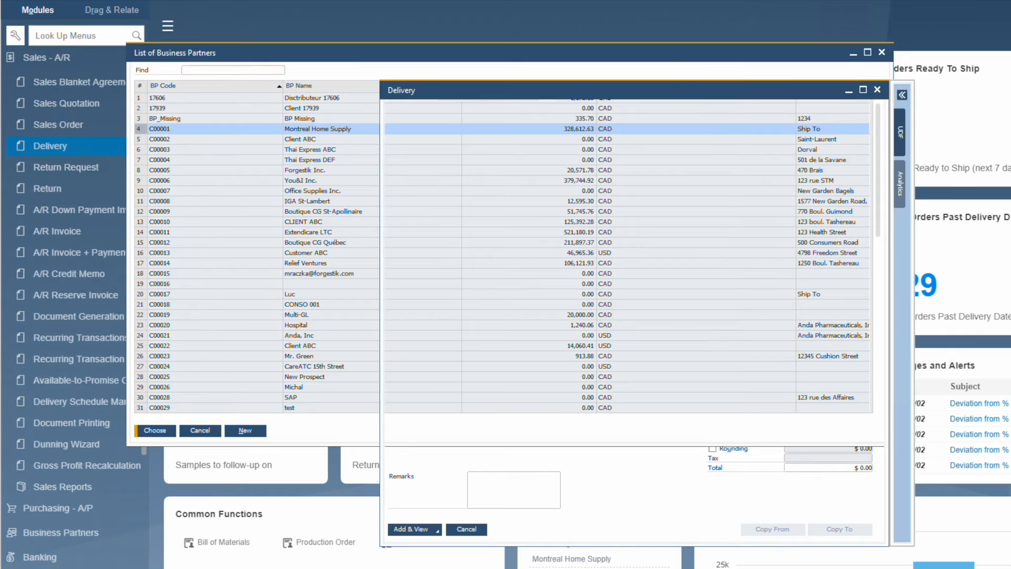
pyautogui.click(773, 528)
pyautogui.click(762, 552)
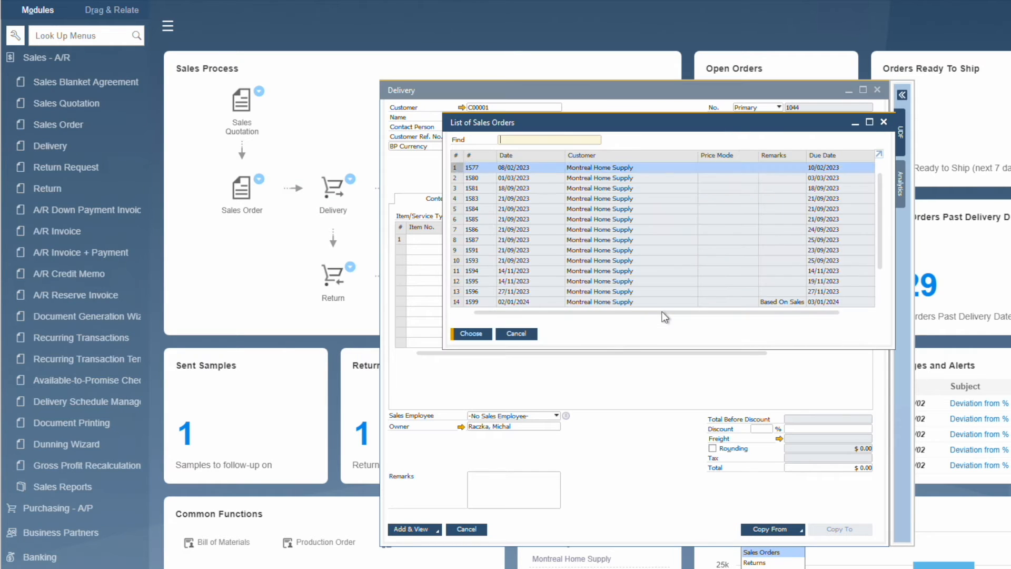
pyautogui.doubleClick(475, 159)
pyautogui.click(471, 334)
# - Set the freight amounts copied to the delivery to 15 for Écofrais and 5 for Fuel Surcharge, then finish the Draw Document Wizard
pyautogui.click(382, 340)
pyautogui.click(383, 339)
pyautogui.click(295, 216)
pyautogui.write('15')
pyautogui.click(299, 226)
pyautogui.write('5')
pyautogui.click(381, 340)
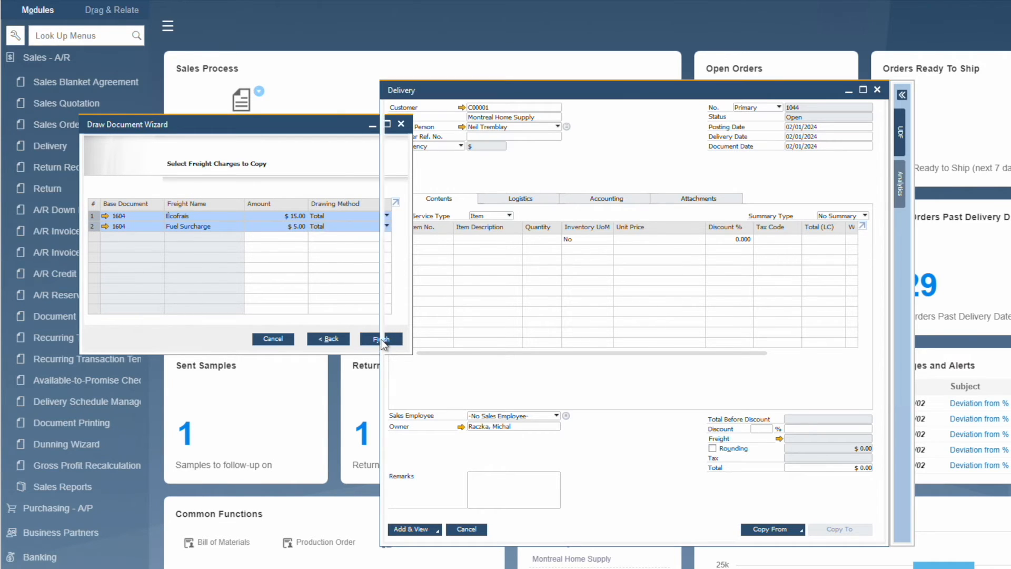
# - Set the delivery quantities of Salt and Sugar to 19 each
pyautogui.click(550, 240)
pyautogui.write('19')
pyautogui.press('Down')
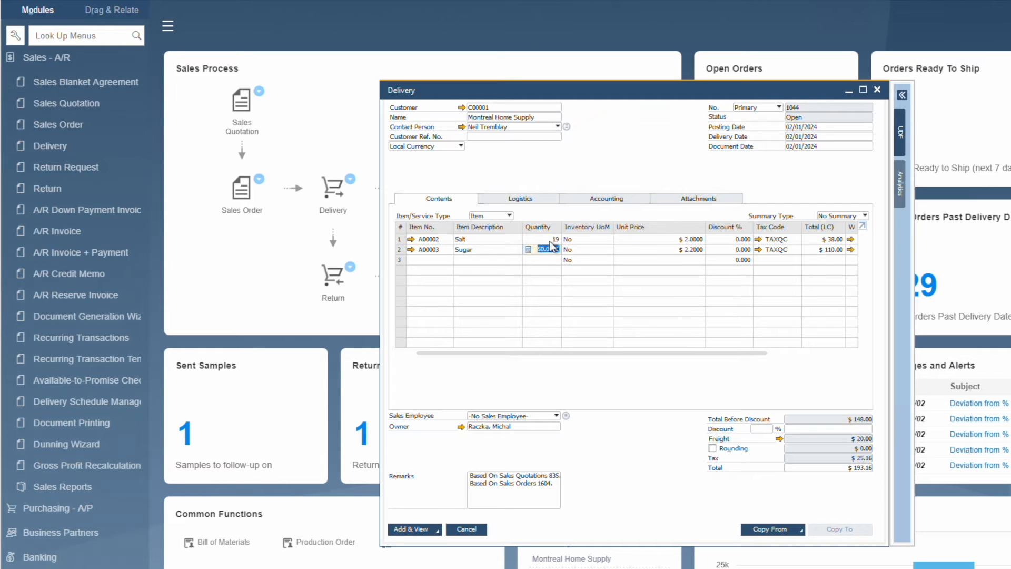
pyautogui.write('19')
pyautogui.press('Tab')
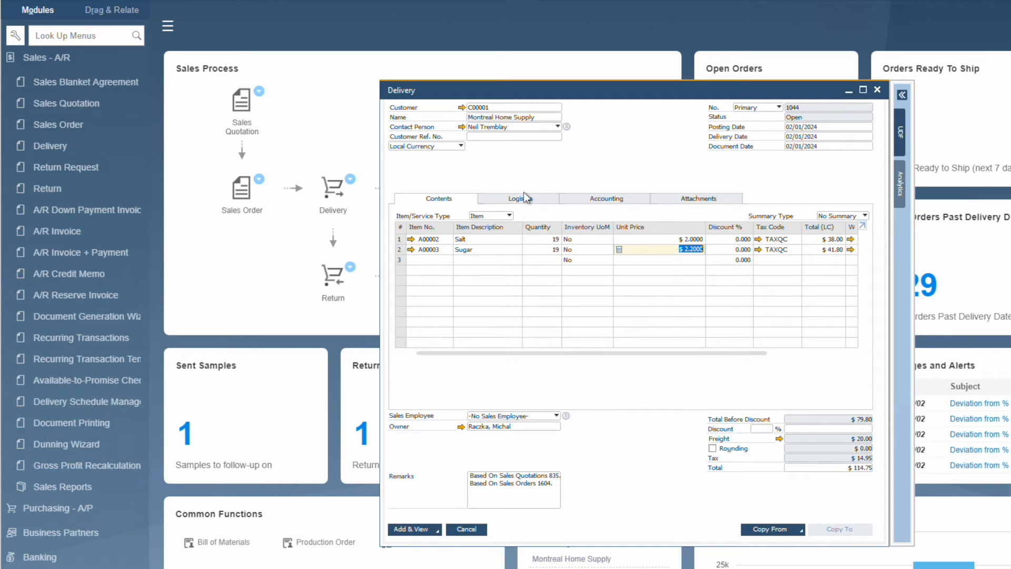
# - Set the delivery's ship-to address to Expédié à and apply the change to the existing rows
pyautogui.click(525, 198)
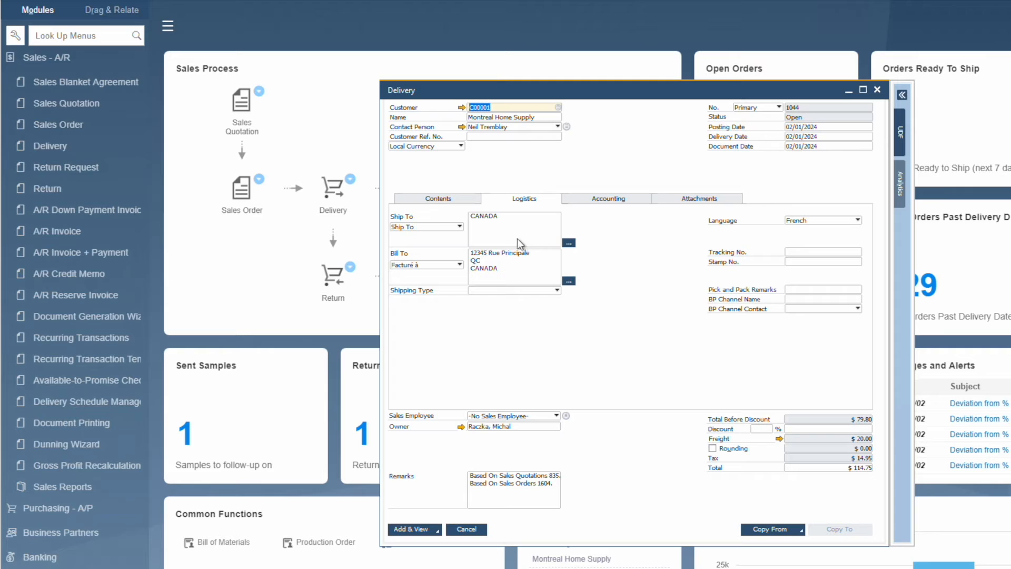
pyautogui.click(440, 228)
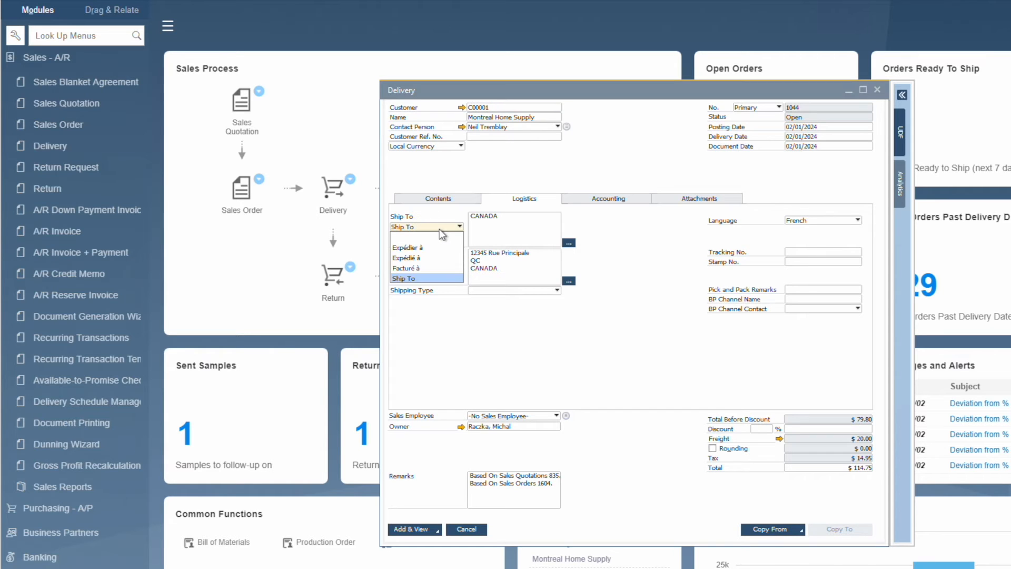
pyautogui.click(426, 260)
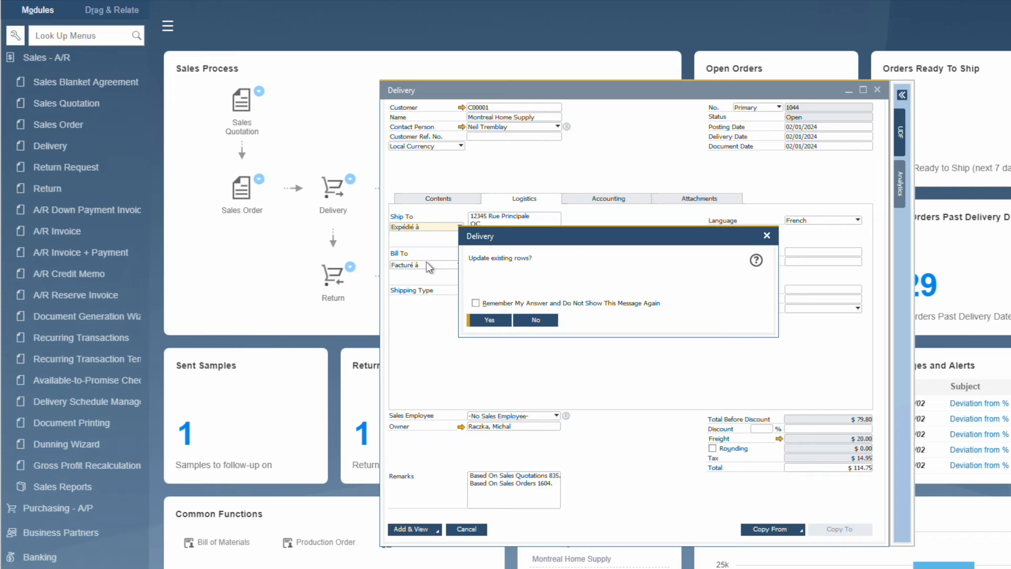
pyautogui.click(486, 320)
# - Set the delivery's shipping type to Canada Post Priority, updating the existing rows, and enter tracking number CP234234
pyautogui.click(504, 292)
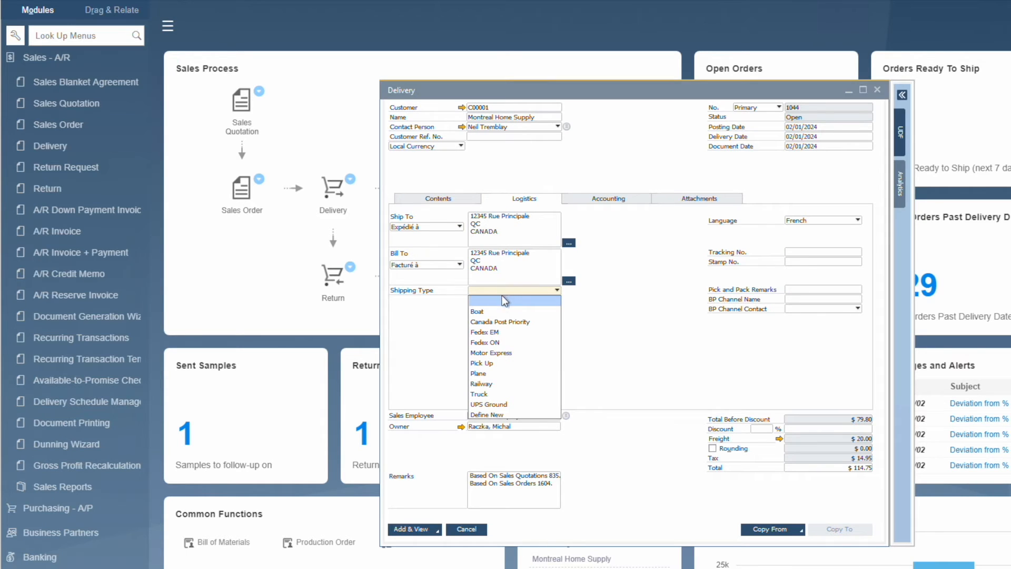
pyautogui.click(501, 322)
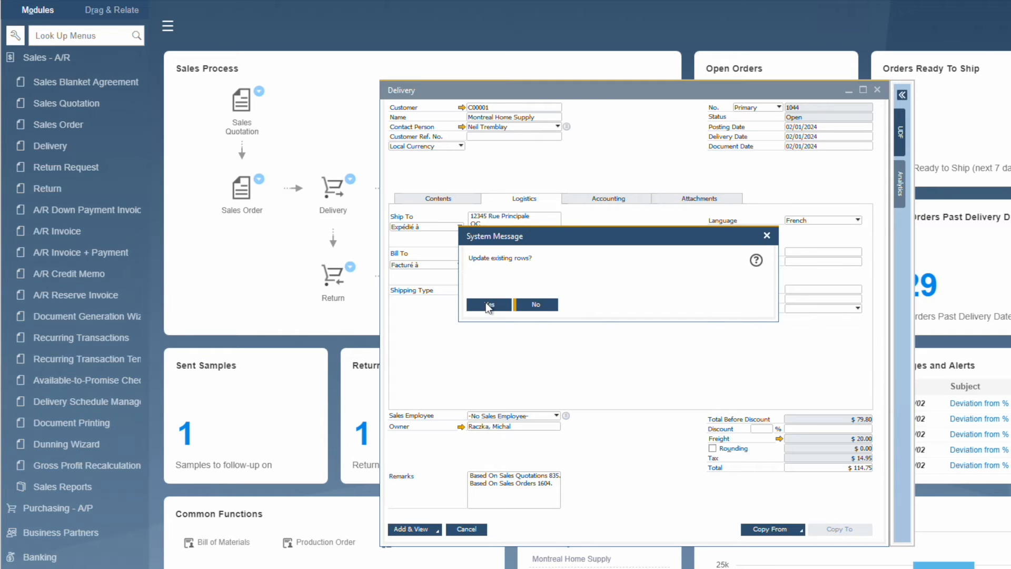
pyautogui.press('Return')
pyautogui.click(813, 252)
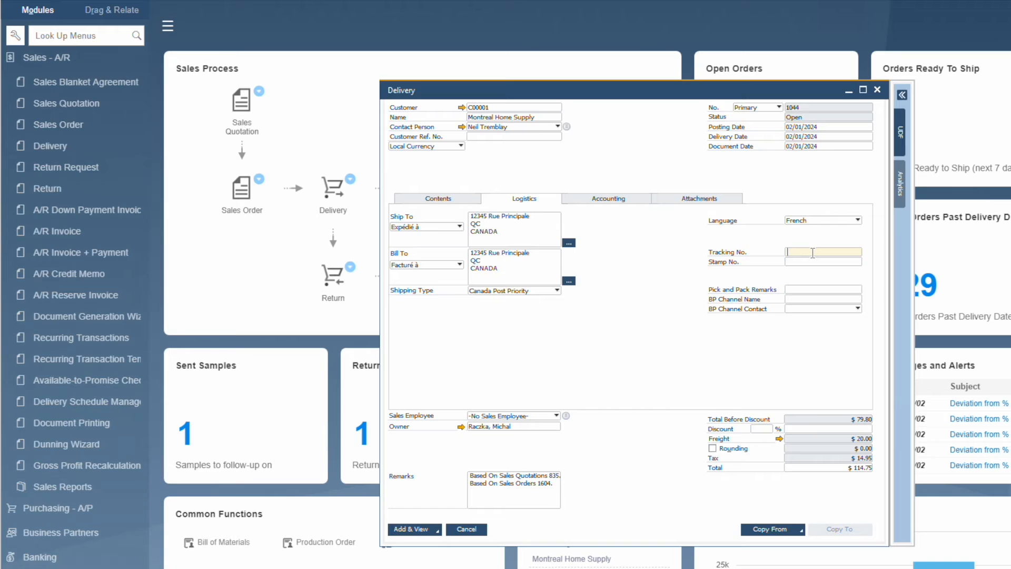
pyautogui.write('CP234234')
pyautogui.click(437, 200)
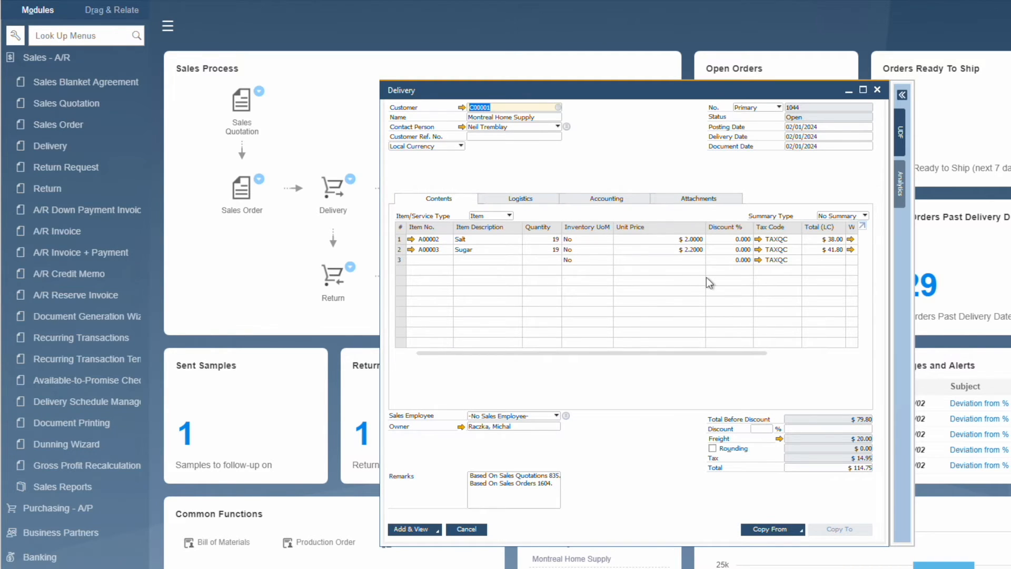
# - Add the delivery, automatically assigning serial numbers to the Salt and Sugar rows
pyautogui.click(416, 528)
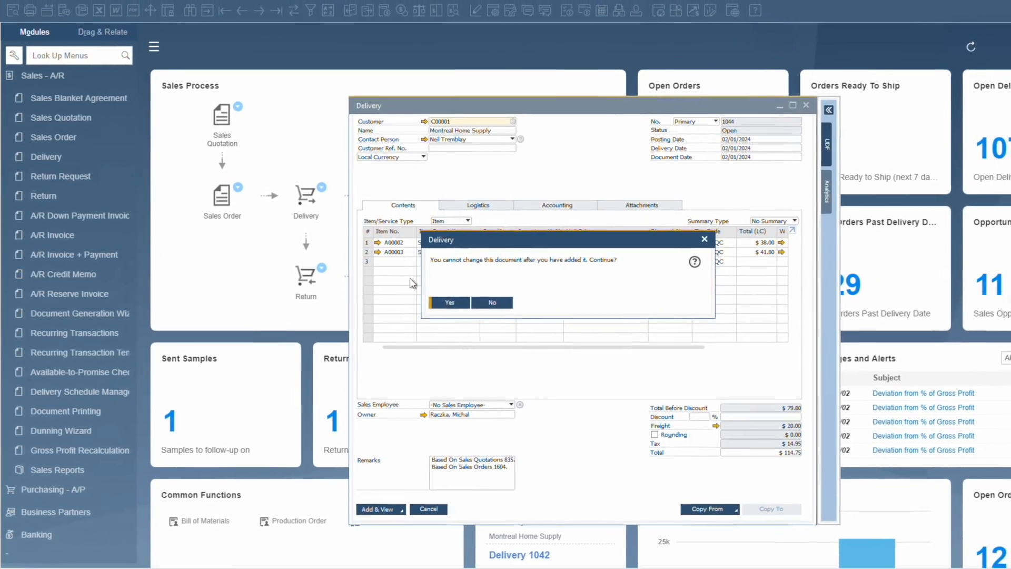
pyautogui.click(449, 302)
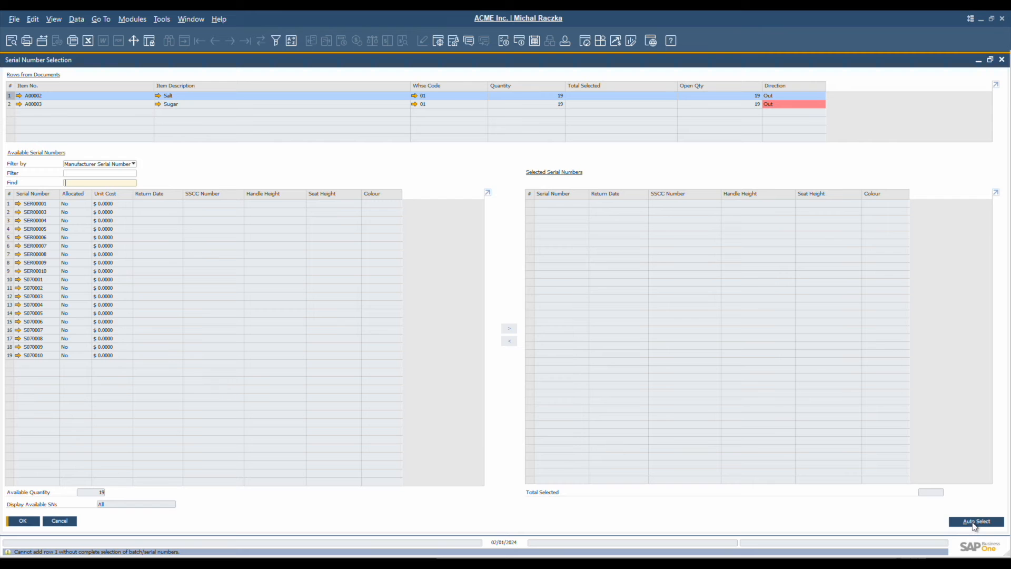
pyautogui.click(979, 521)
pyautogui.click(21, 518)
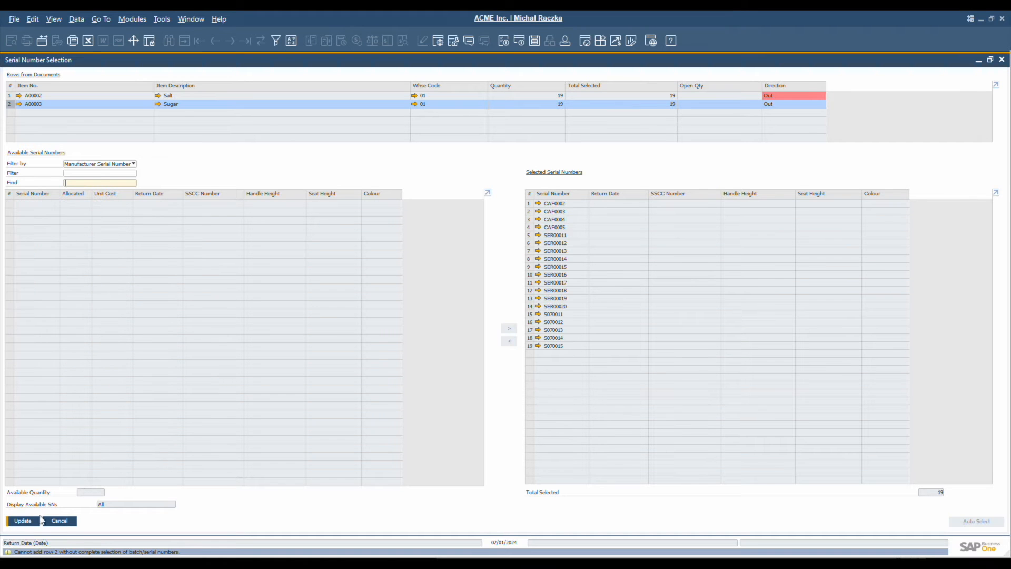
pyautogui.click(21, 521)
pyautogui.click(332, 481)
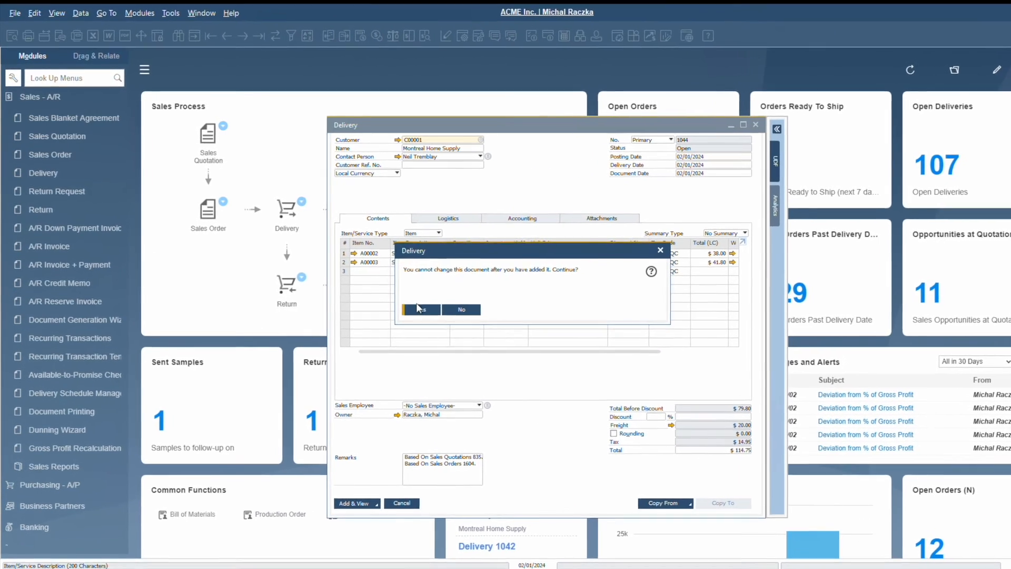
pyautogui.click(419, 309)
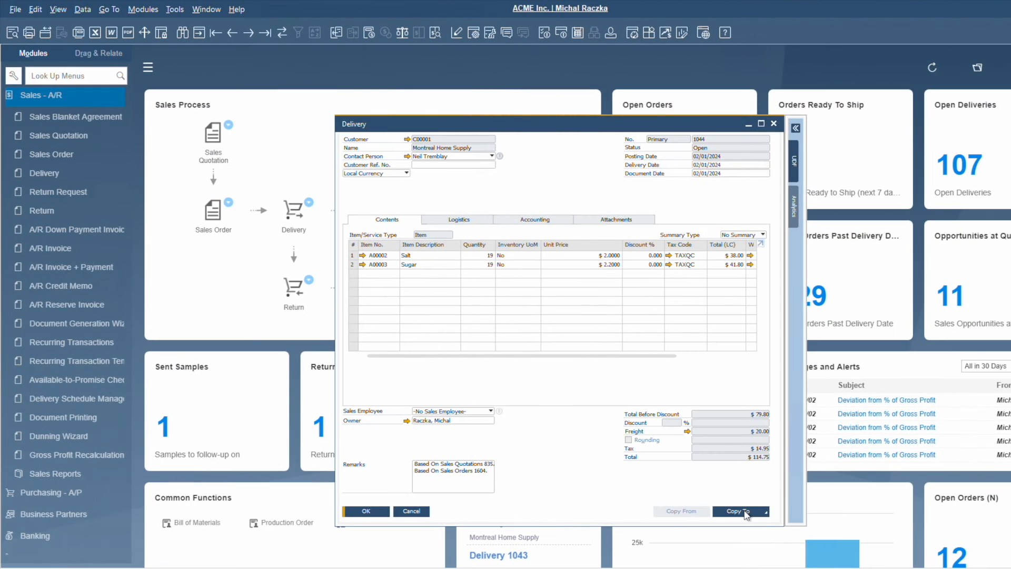
# - Copy the delivery to an A/R invoice and add the invoice
pyautogui.click(745, 512)
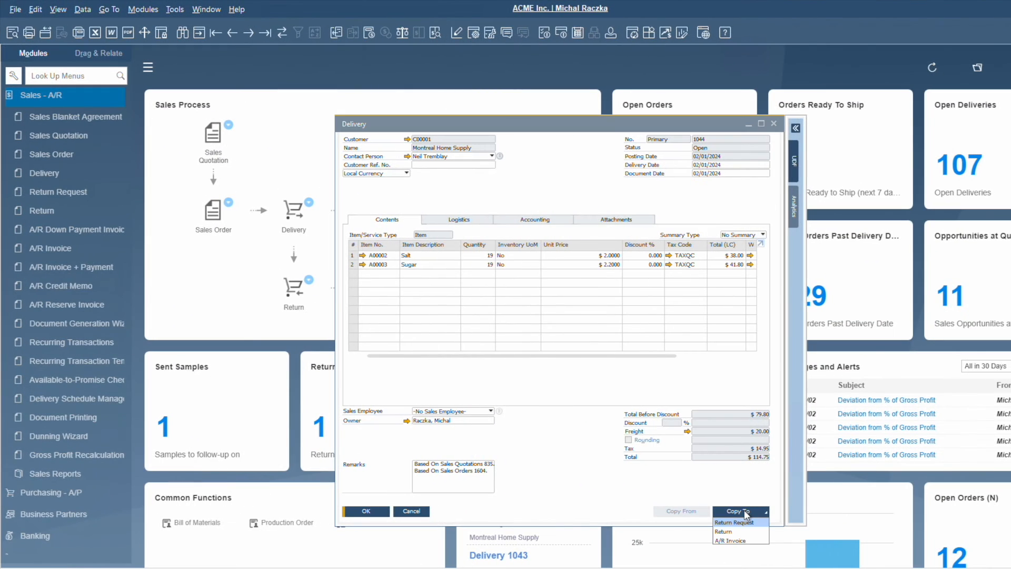
pyautogui.click(730, 540)
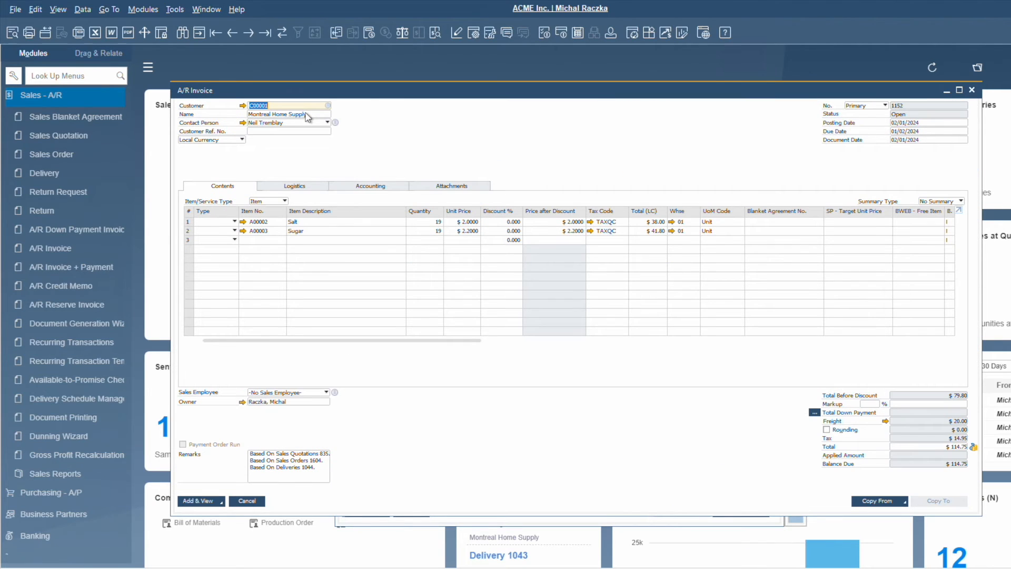
pyautogui.click(360, 189)
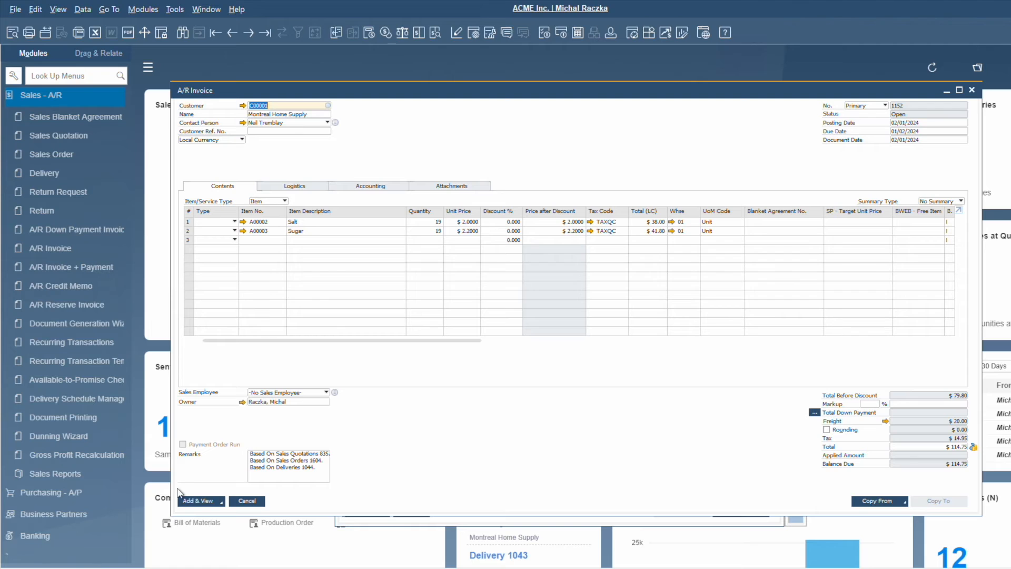
pyautogui.click(197, 502)
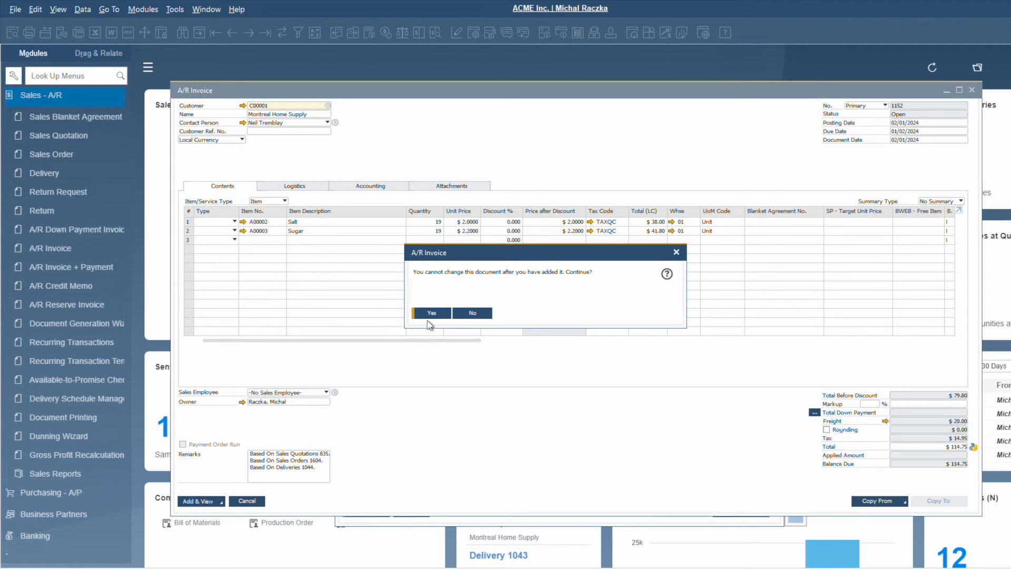
pyautogui.click(432, 312)
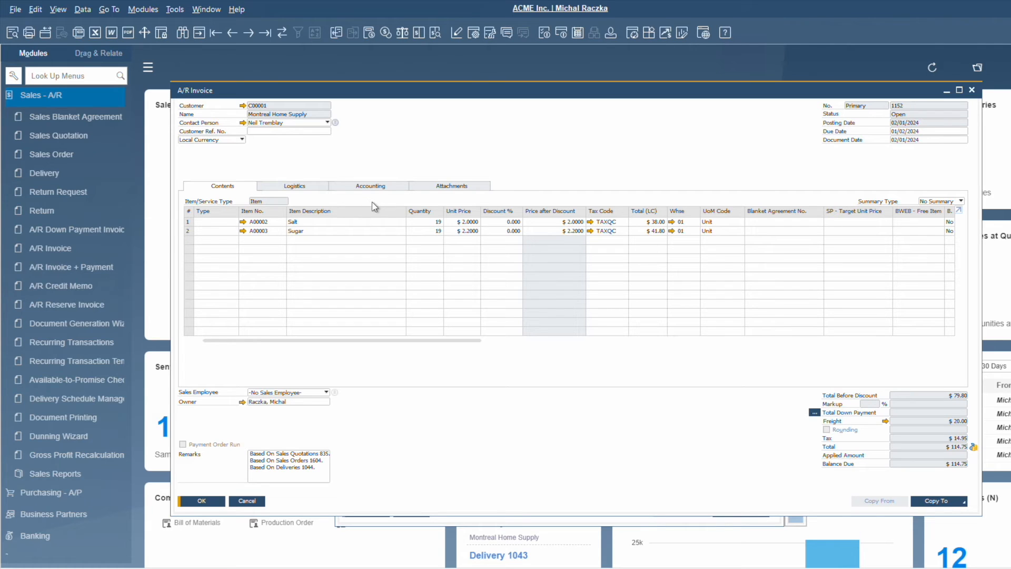
# - Inspect the A/R invoice's accounting details and its linked journal entry, then close the journal entry
pyautogui.click(379, 188)
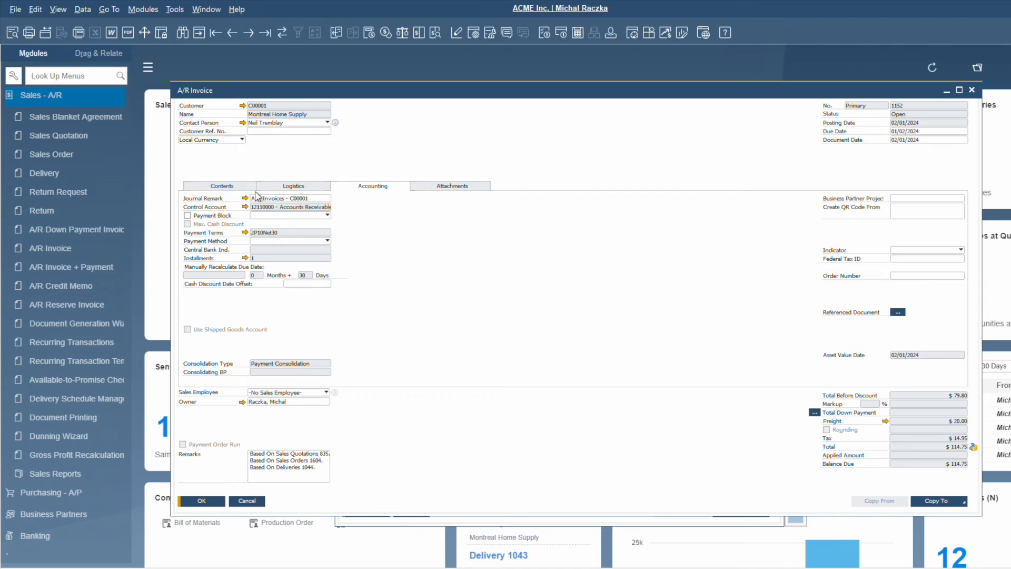
pyautogui.click(244, 198)
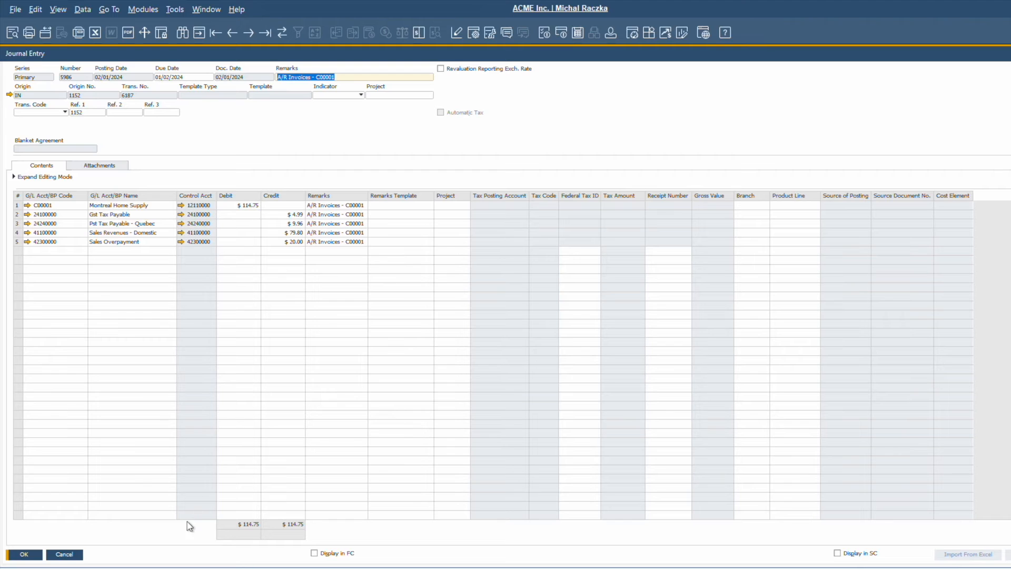
pyautogui.click(64, 555)
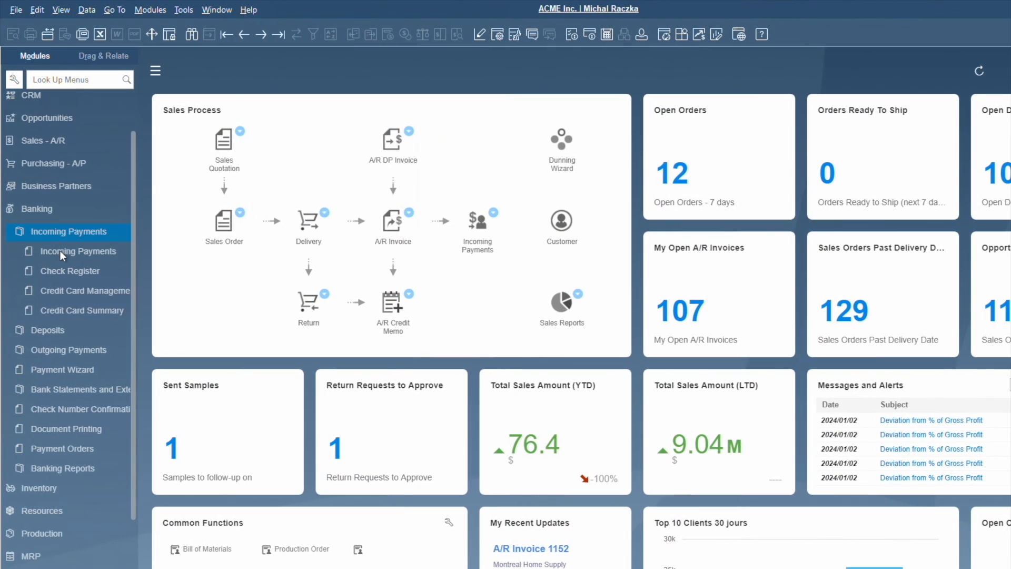
# - Start an incoming payment for the customer Montreal Home Supply and select invoice 1152 for payment
pyautogui.click(60, 250)
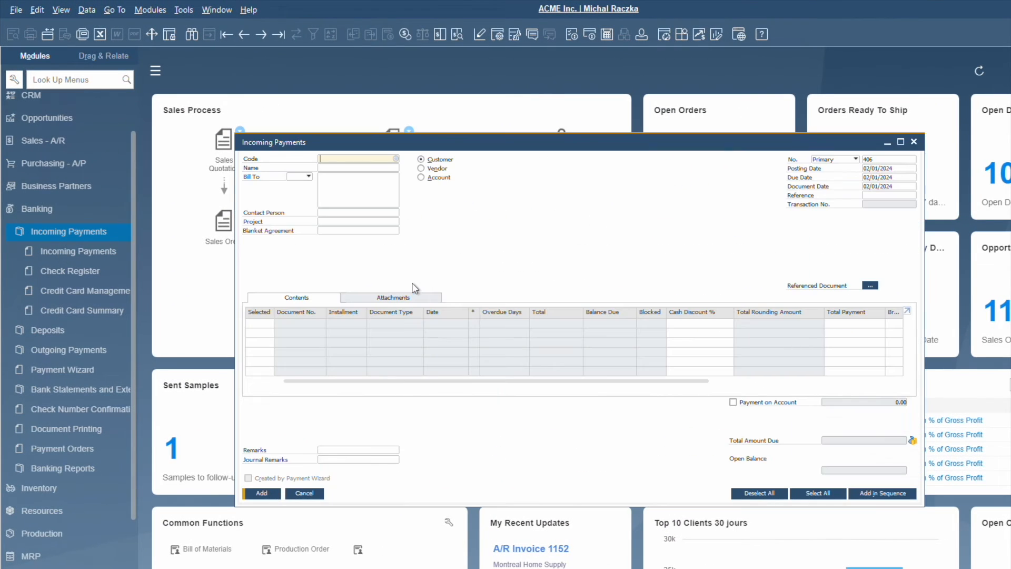
pyautogui.press('Tab')
pyautogui.click(299, 167)
pyautogui.doubleClick(300, 167)
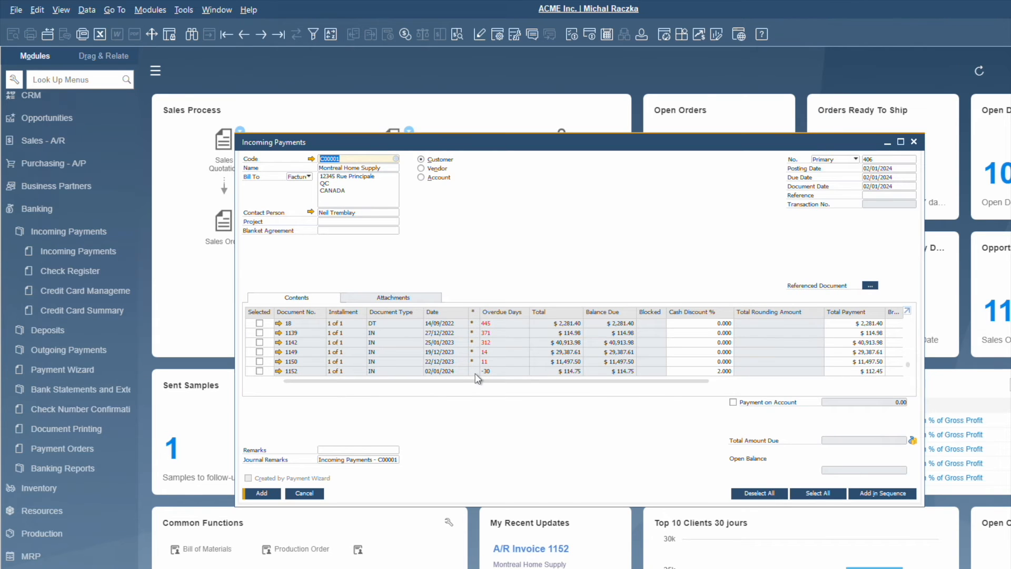
pyautogui.click(260, 370)
# - Pay the balance due of $112.45 in cash and add the incoming payment
pyautogui.click(406, 34)
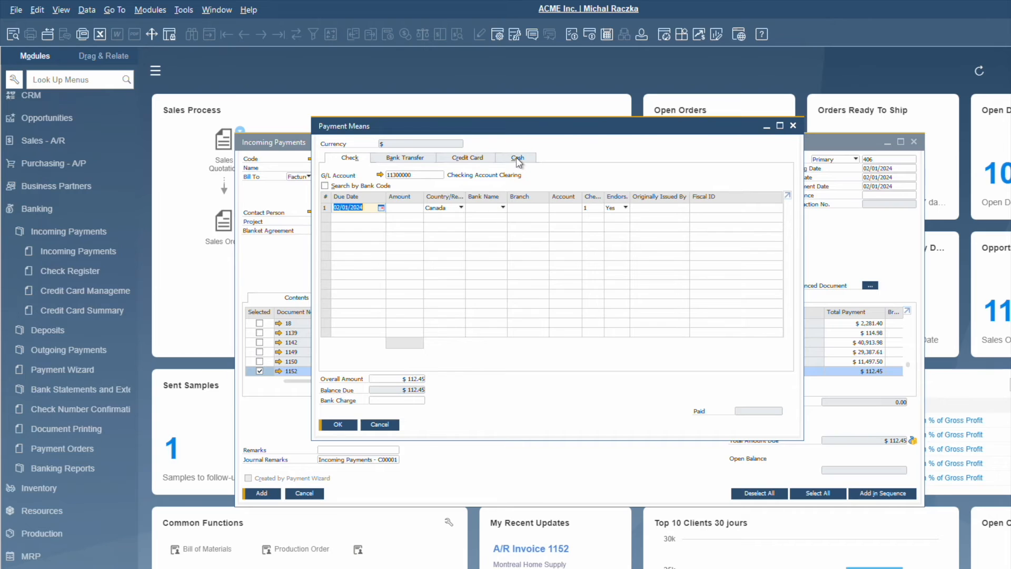
pyautogui.click(518, 158)
pyautogui.click(420, 378)
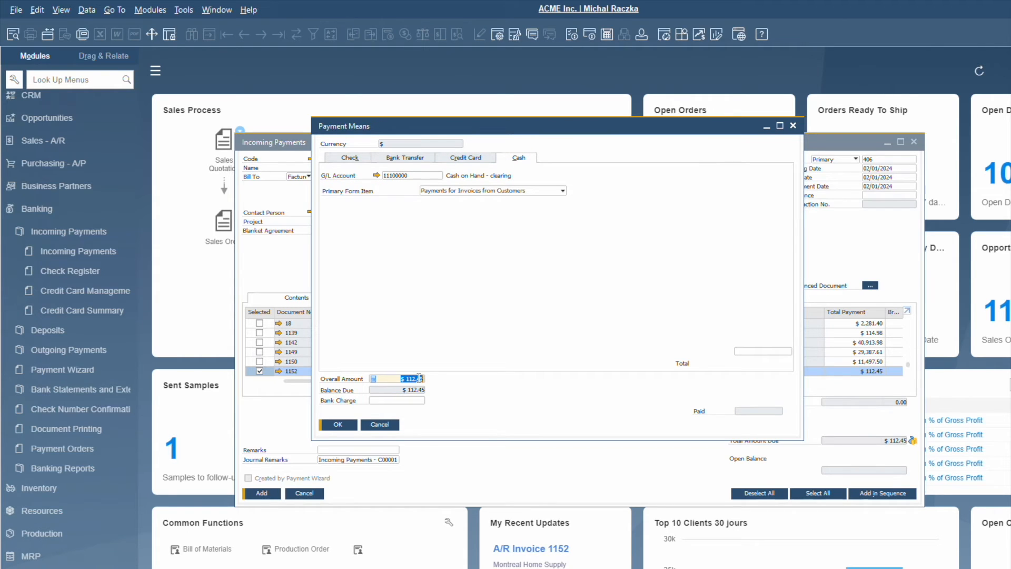
pyautogui.click(756, 351)
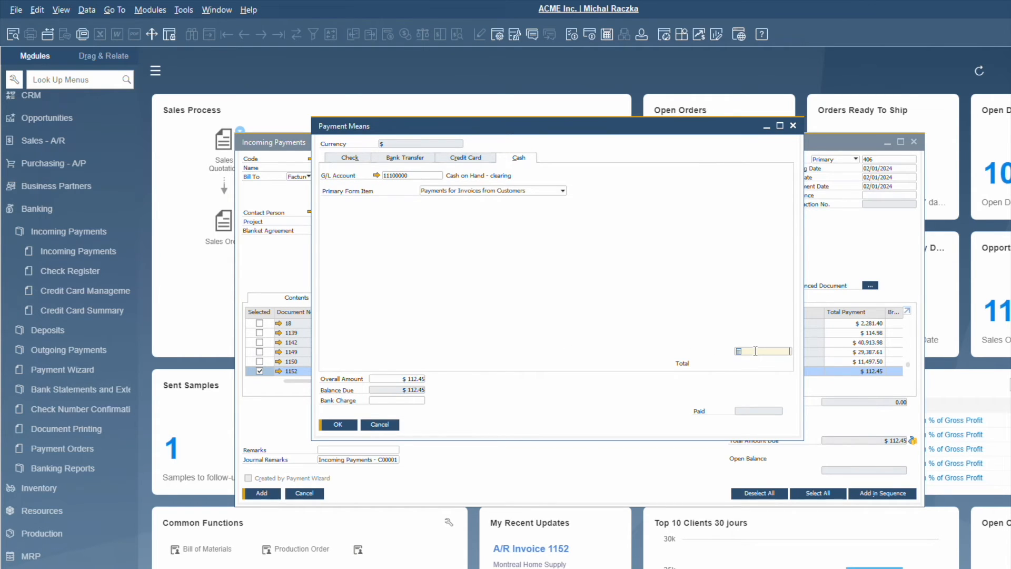
pyautogui.hotkey('ctrl', 'b')
pyautogui.click(349, 425)
pyautogui.click(263, 493)
pyautogui.click(463, 329)
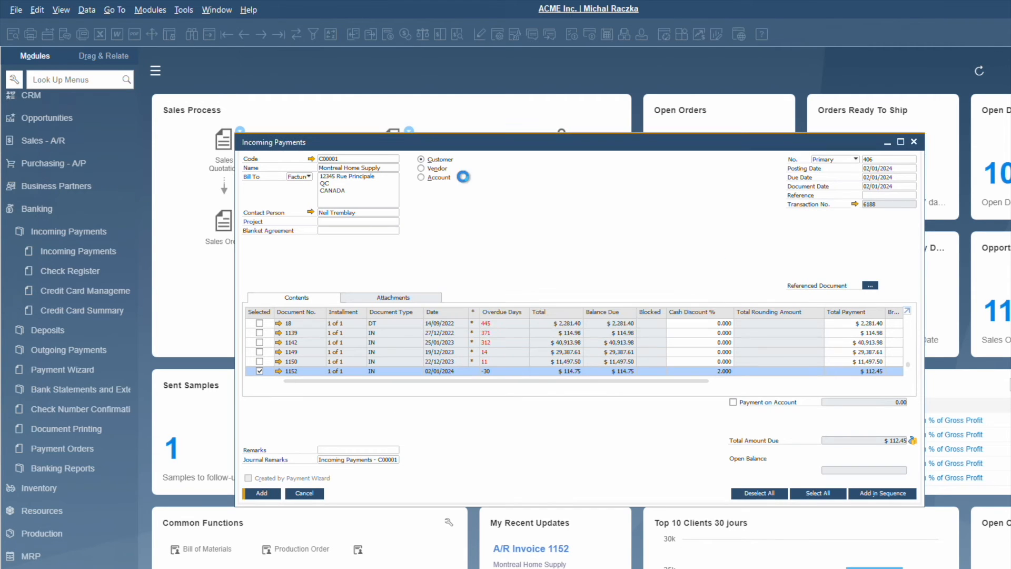
# - Examine the journal entry linked to the incoming payment, then close both the entry and the payment
pyautogui.click(854, 205)
pyautogui.doubleClick(337, 81)
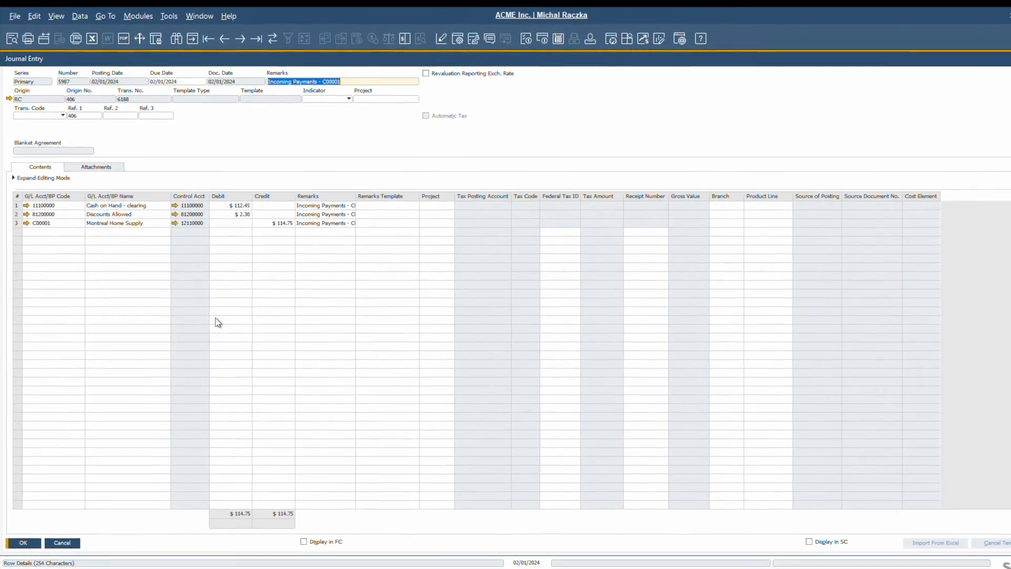
pyautogui.click(66, 528)
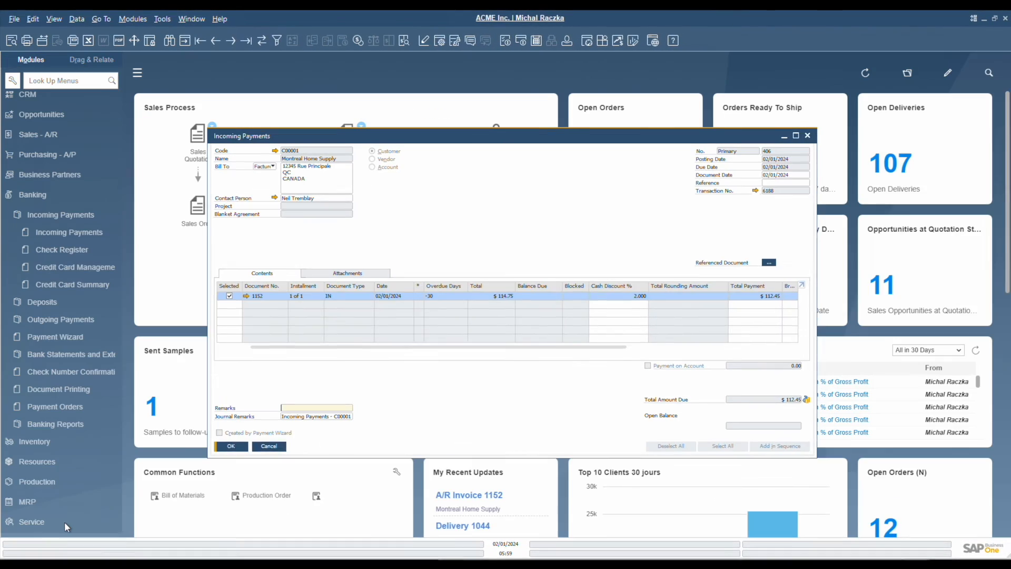
pyautogui.click(230, 446)
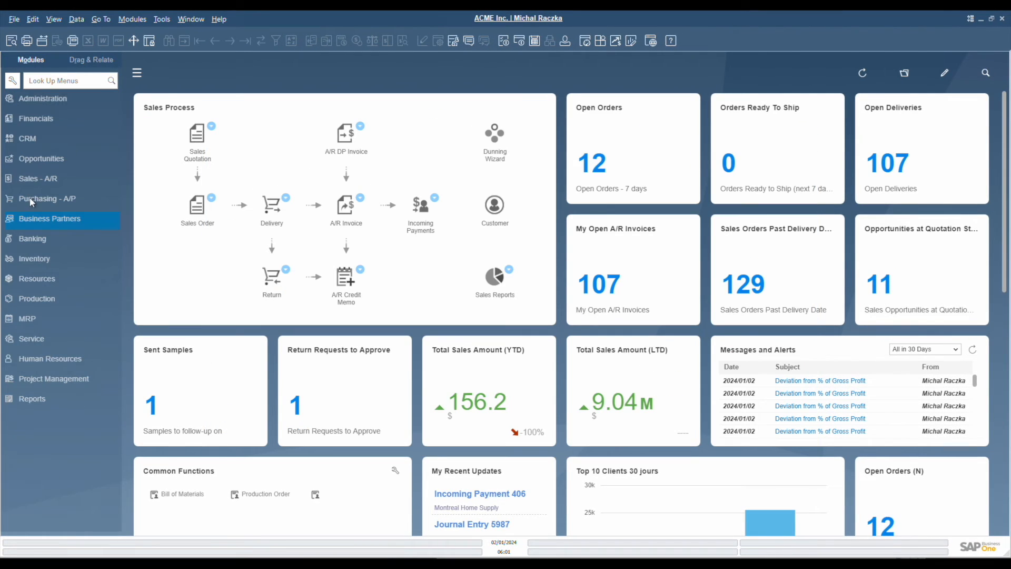
pyautogui.click(32, 174)
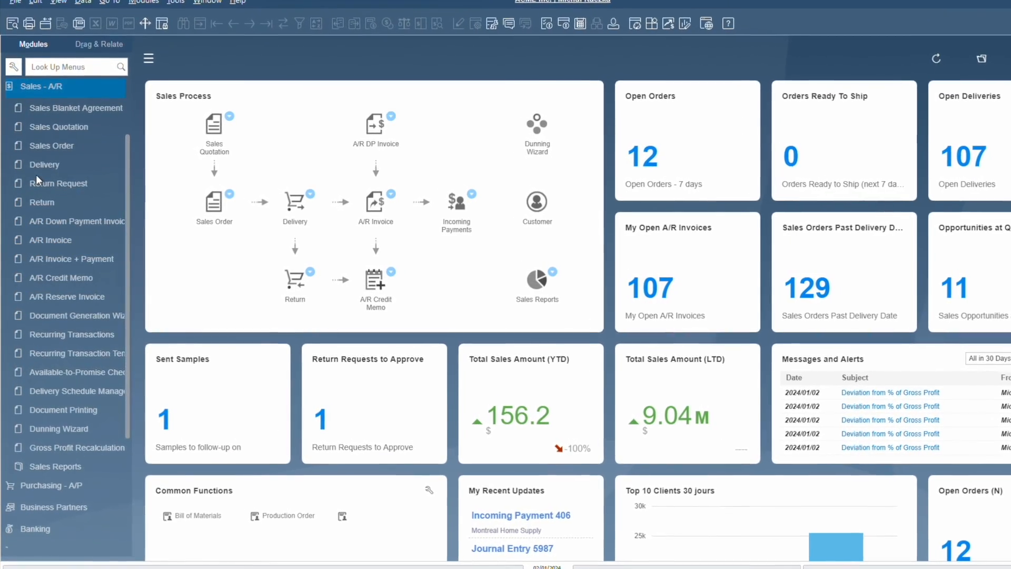
pyautogui.click(100, 298)
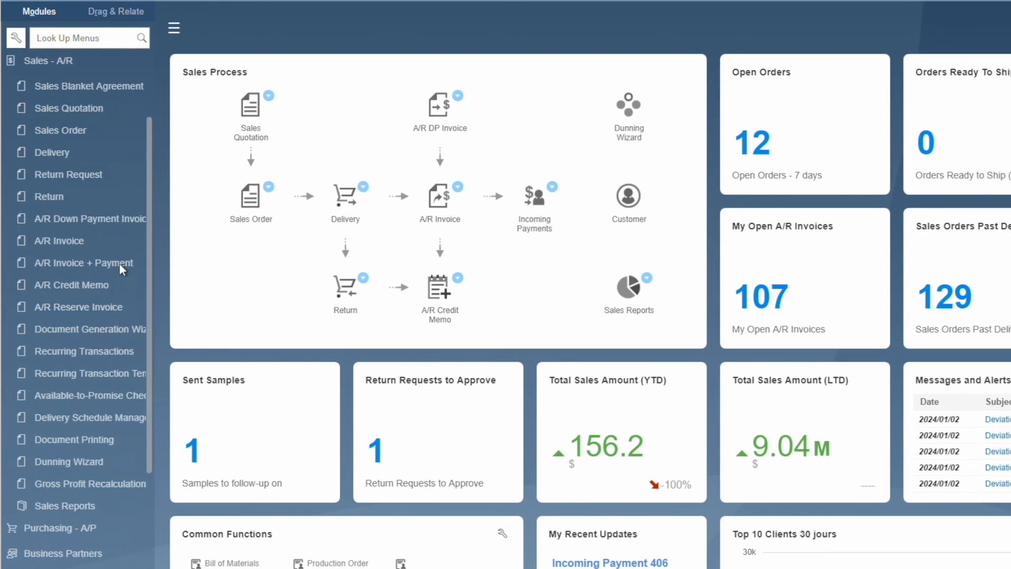
pyautogui.click(106, 263)
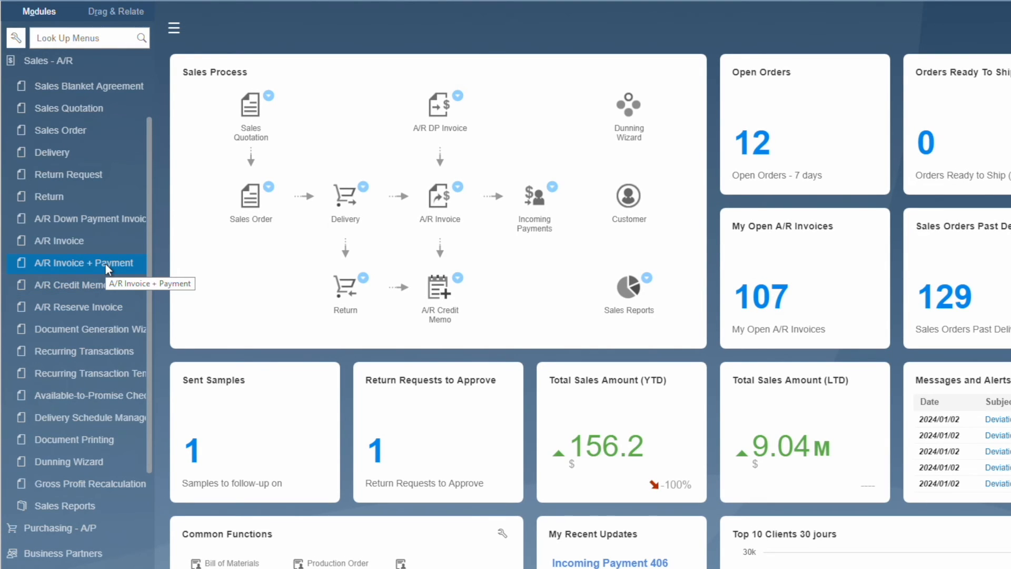
pyautogui.click(126, 290)
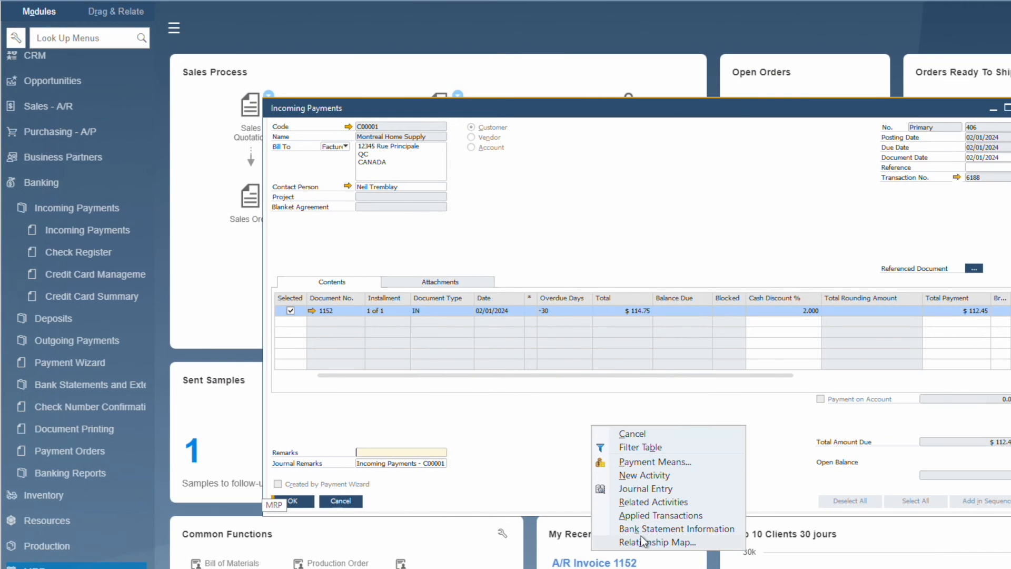
# - Examine the incoming payment's relationship map and open the linked A/R invoice 1152 from it
pyautogui.click(640, 542)
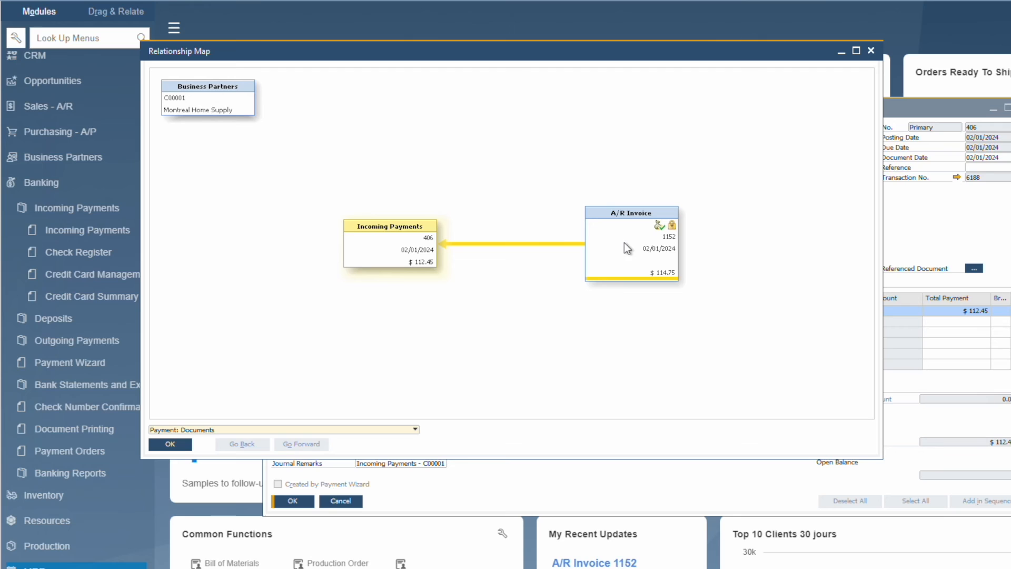
pyautogui.doubleClick(641, 243)
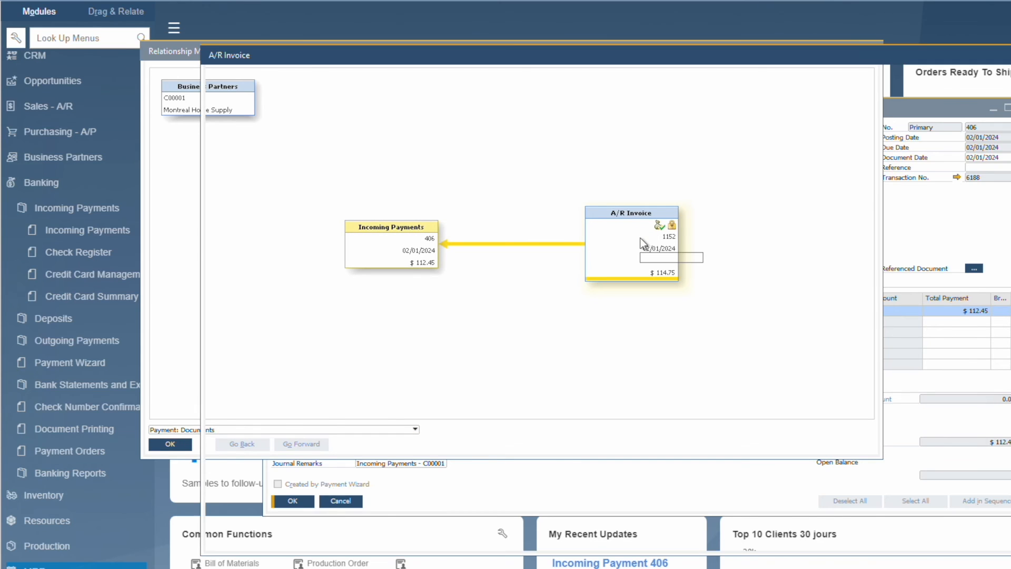
# - Examine the A/R invoice's relationship map as a document tree, check which other map views are offered, and close the map
pyautogui.rightClick(452, 447)
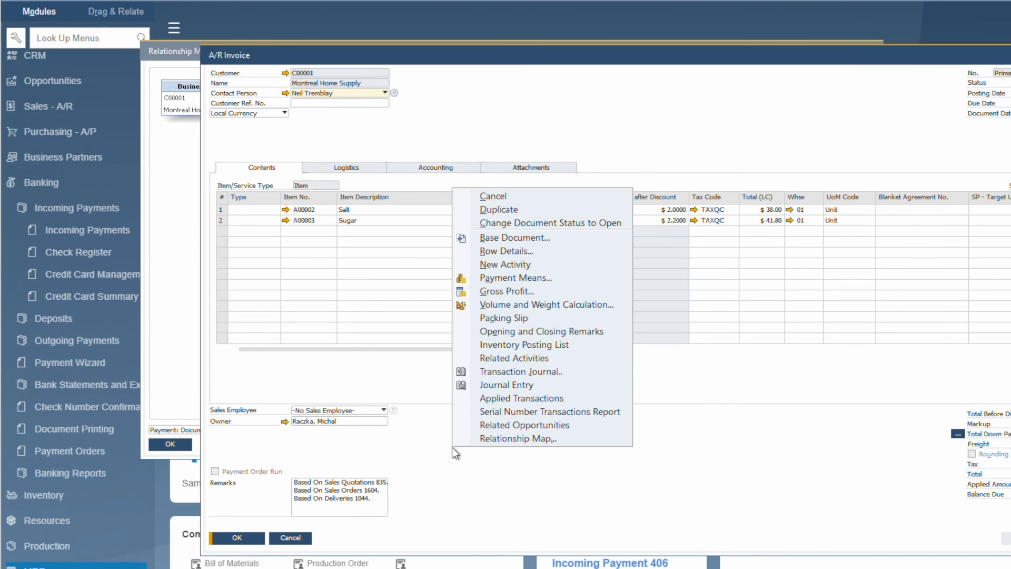
pyautogui.click(486, 440)
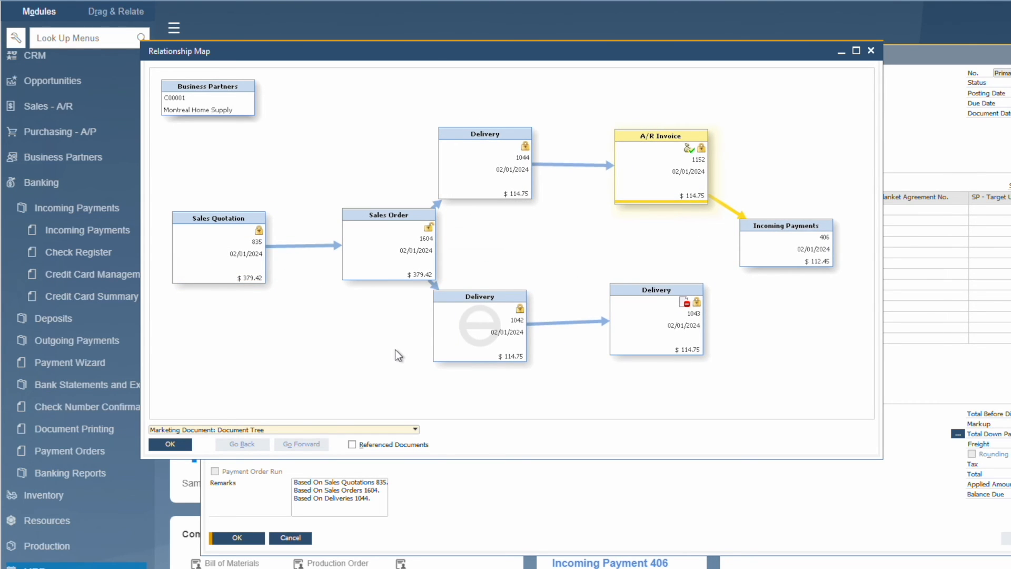
pyautogui.click(304, 428)
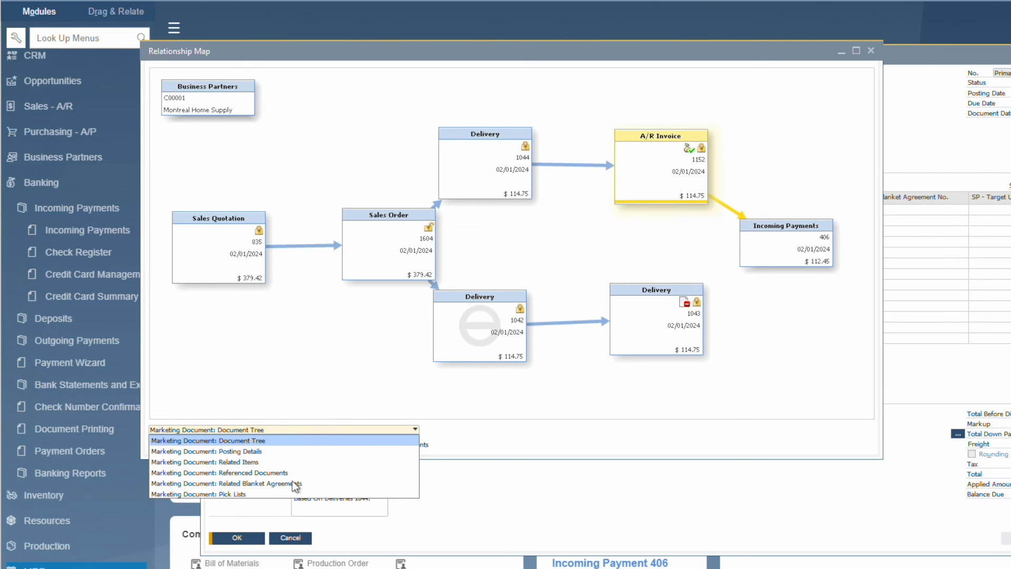
pyautogui.click(342, 398)
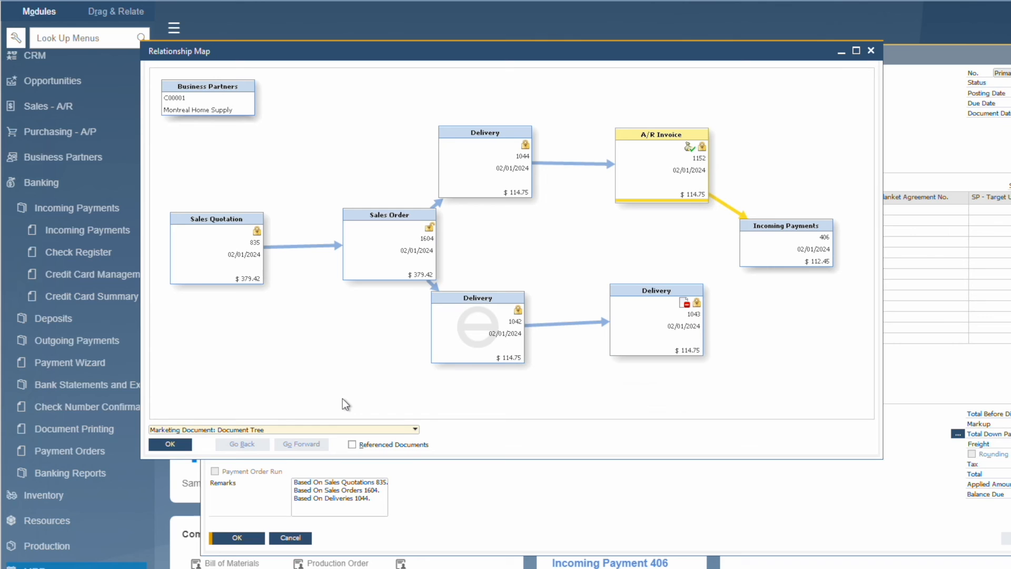
pyautogui.click(177, 445)
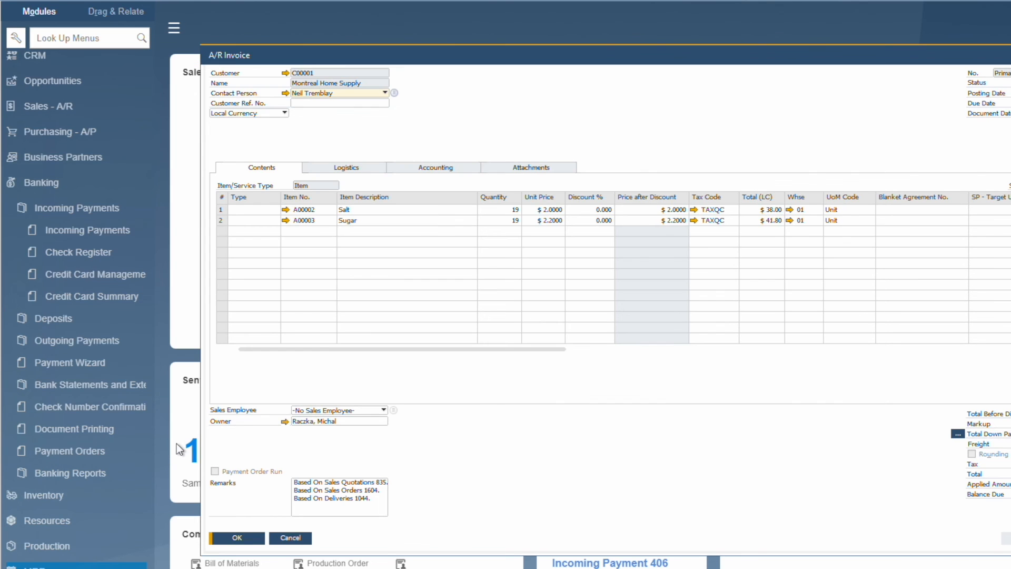